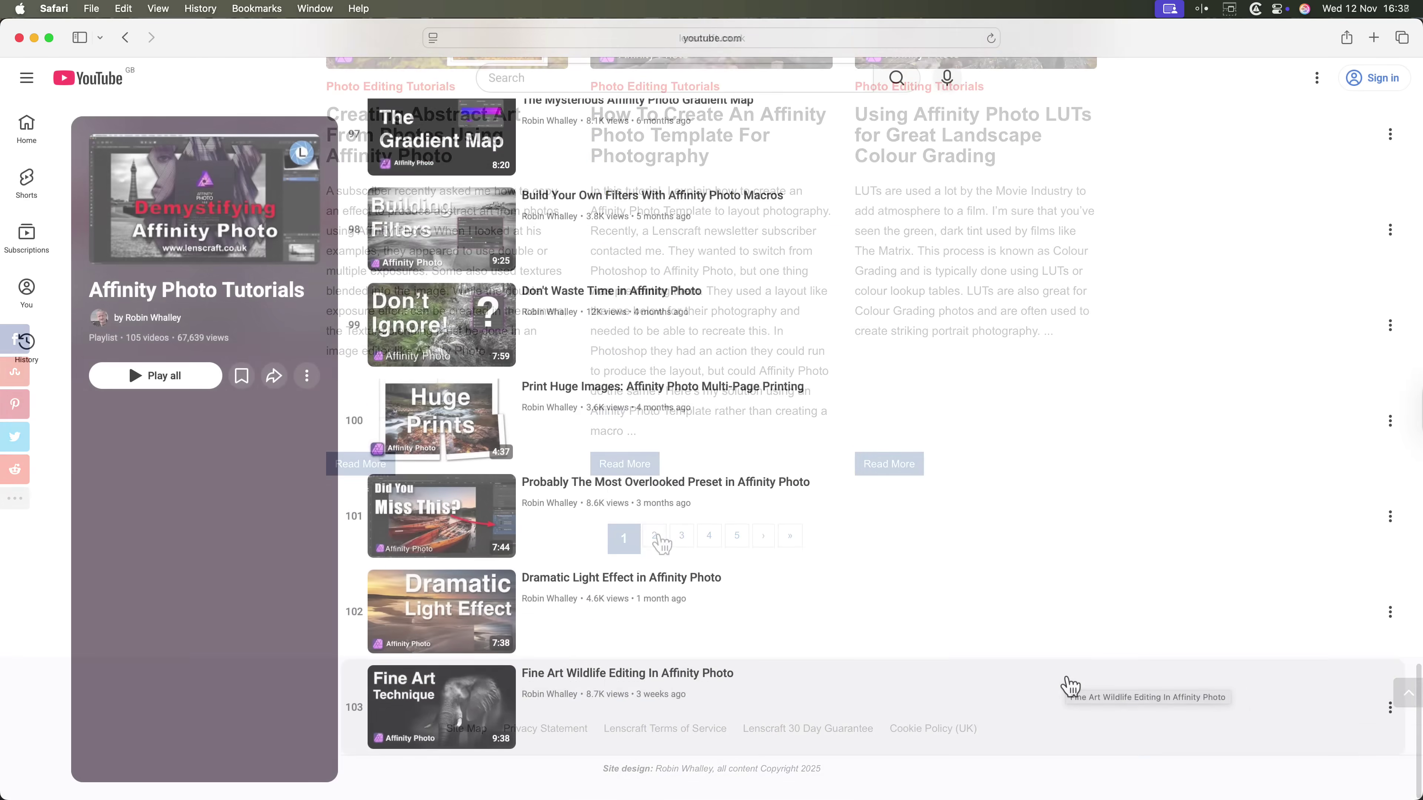
- Scroll the Lenscraft Photo Editing Courses page down to From Ordinary To Extraordinary
scroll(1071, 685, "up", 20)
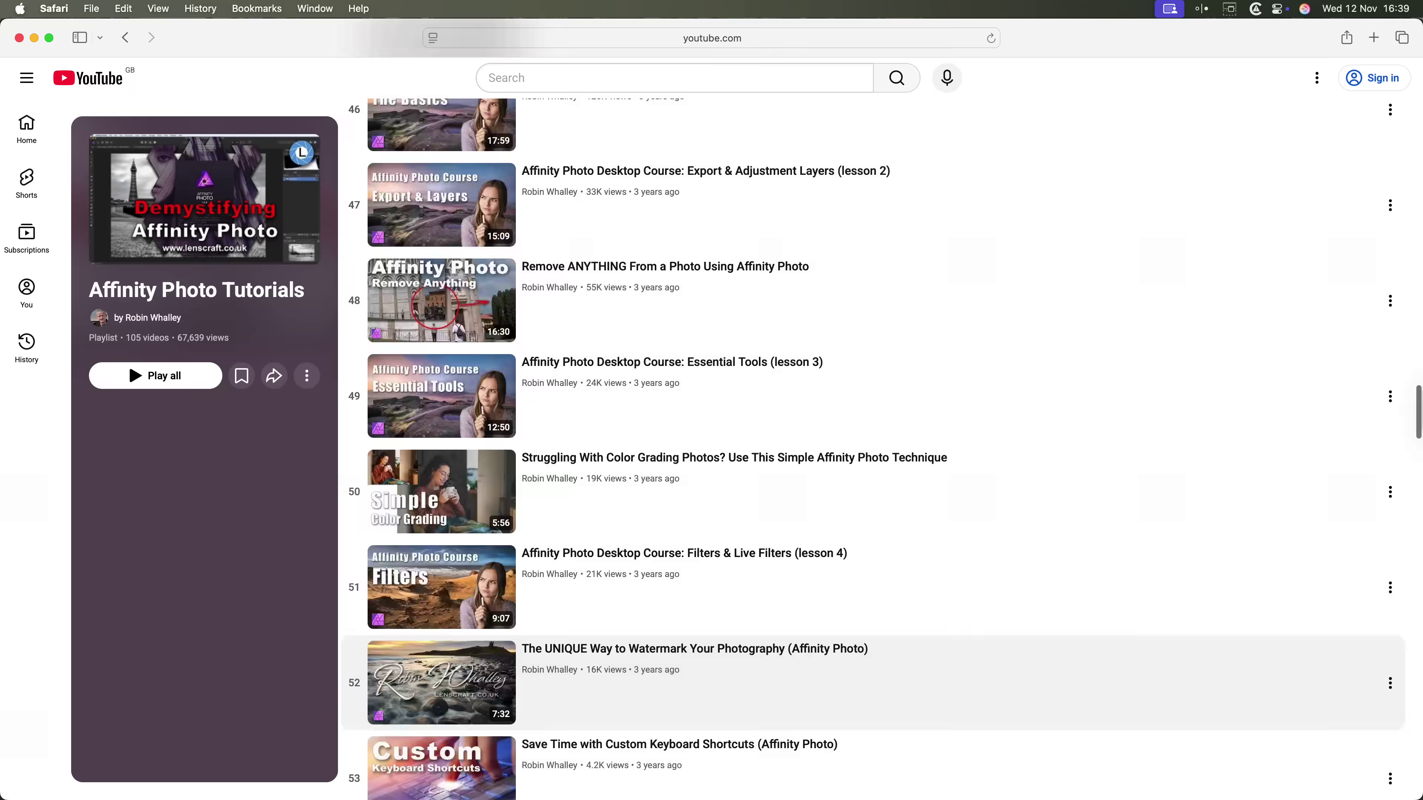
scroll(841, 448, "down", 10)
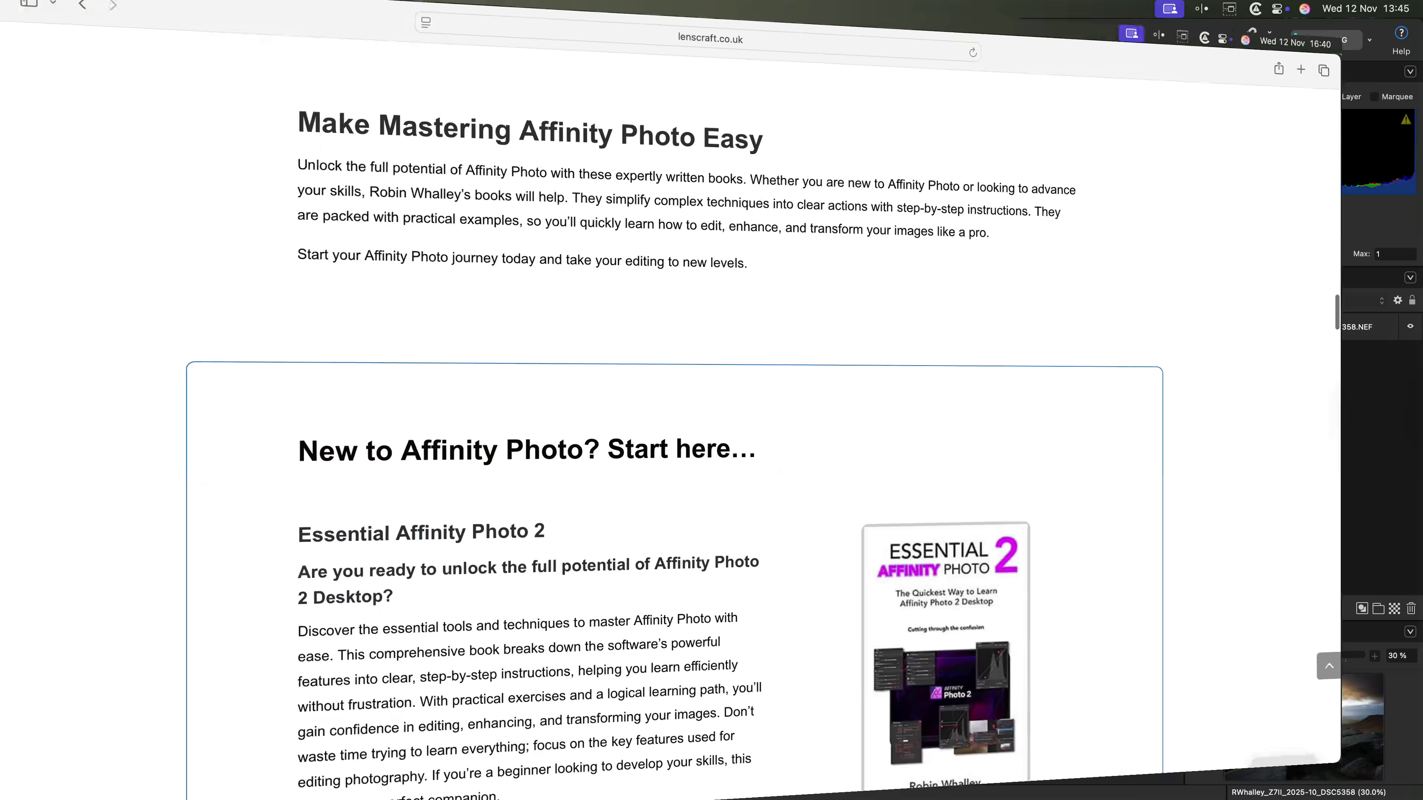
scroll(671, 512, "down", 6)
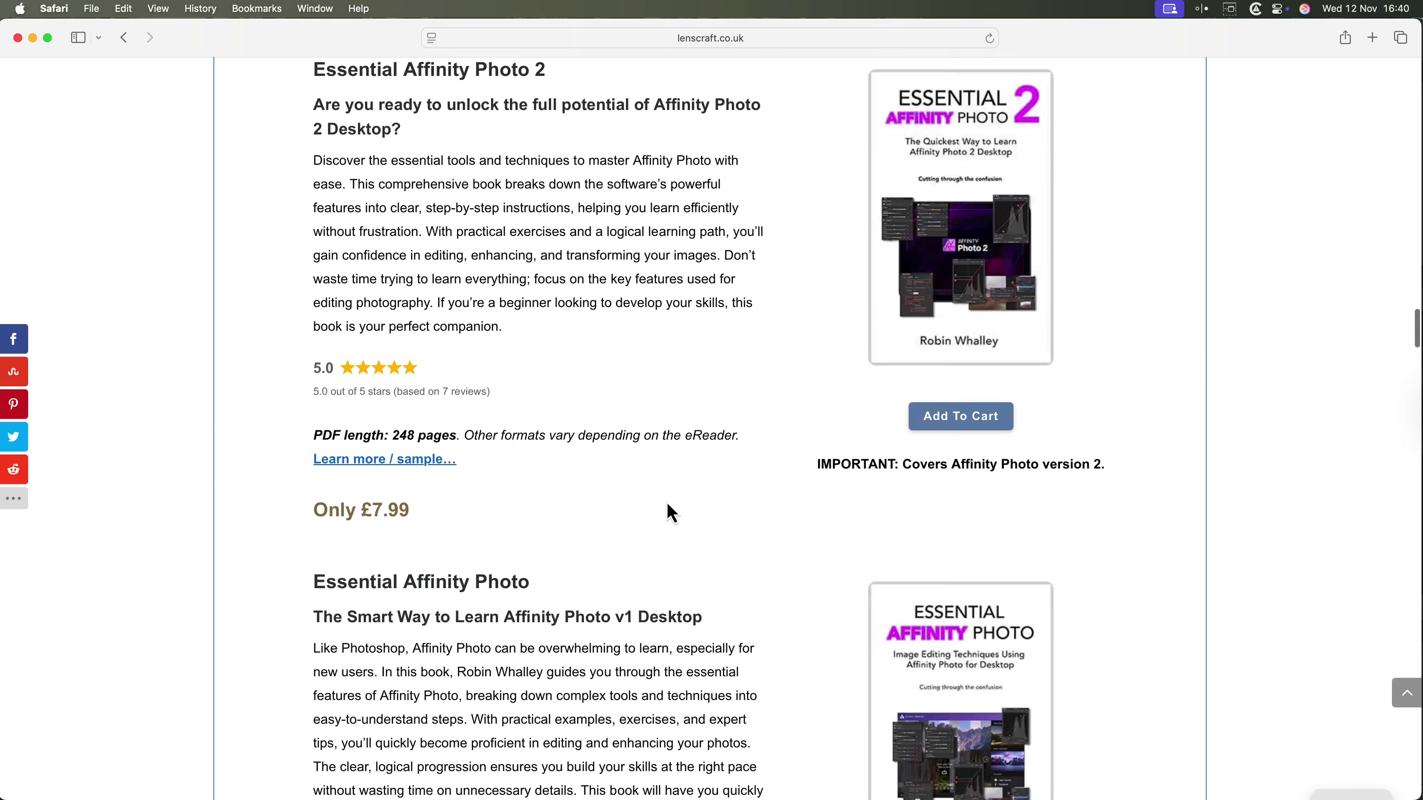
scroll(670, 512, "down", 10)
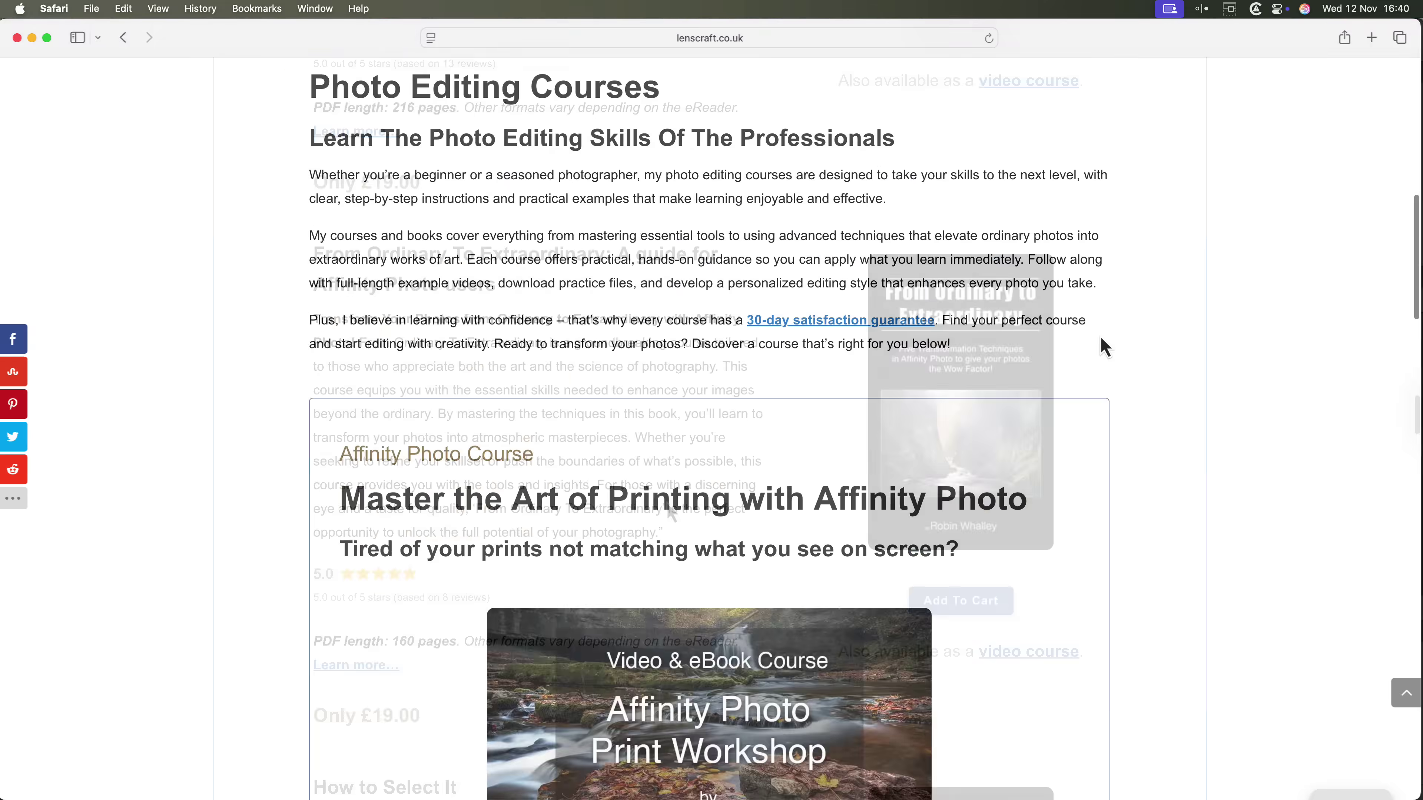
scroll(1101, 338, "down", 15)
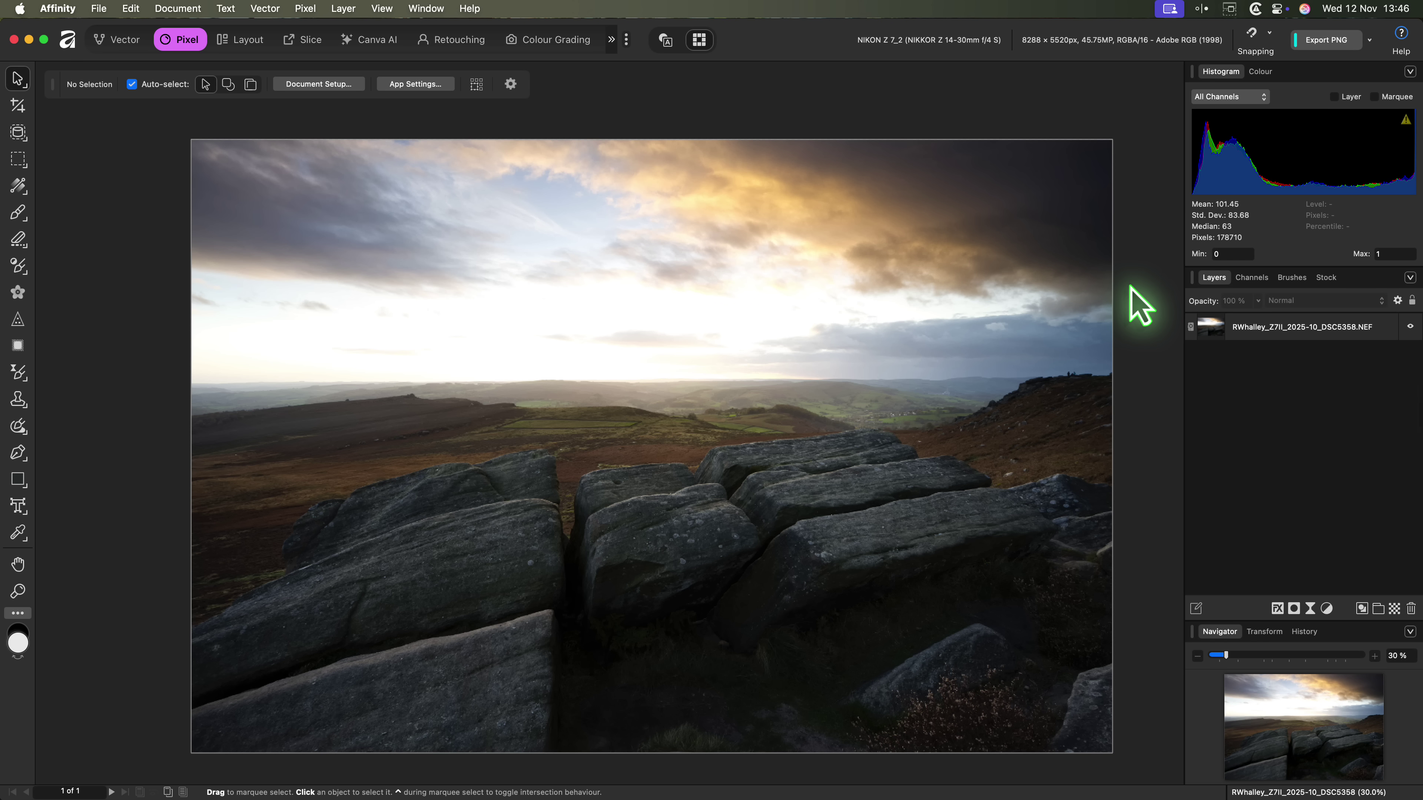
- Add a Bloom live filter layer via Pixel > New Live Filter Layer > Blur
left_click(304, 8)
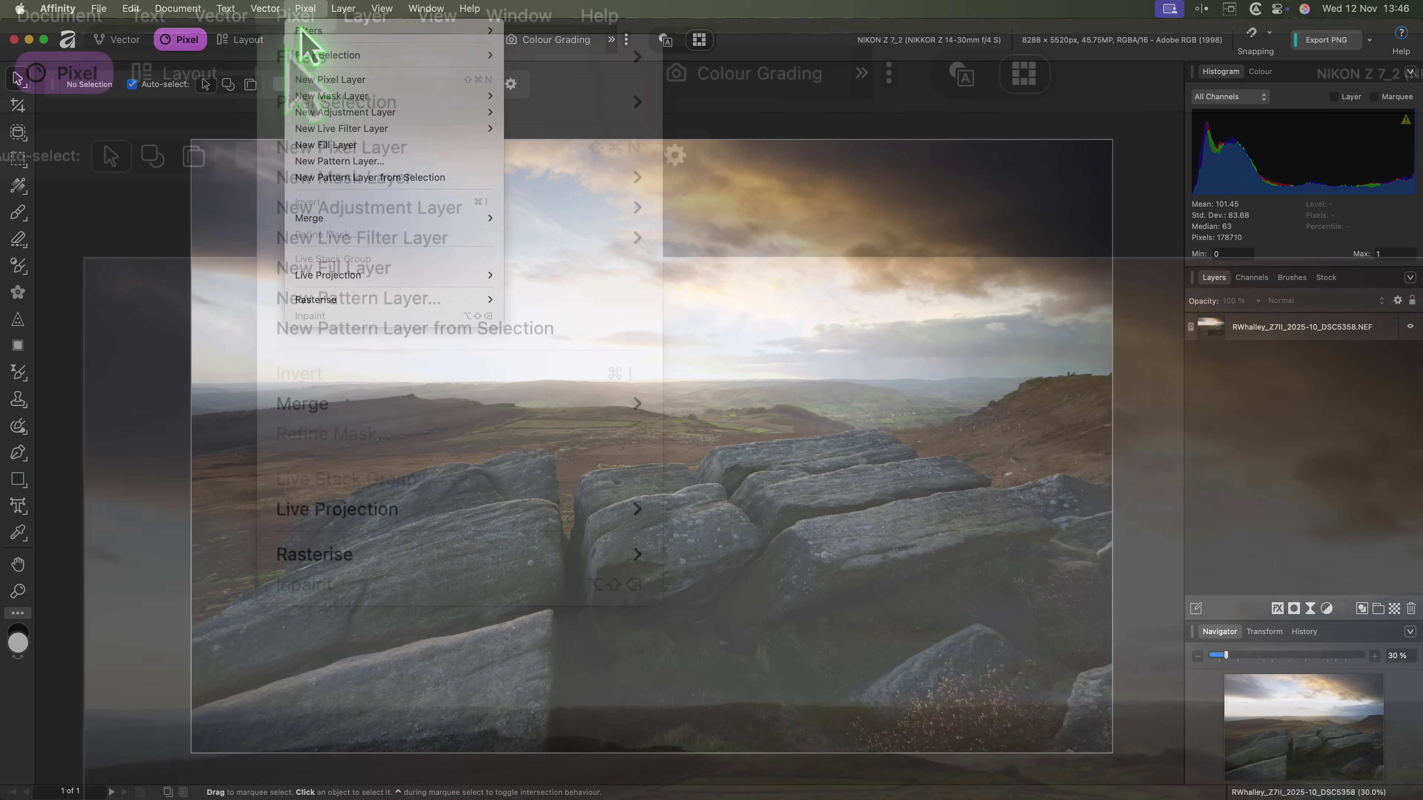
mouse_move(301, 30)
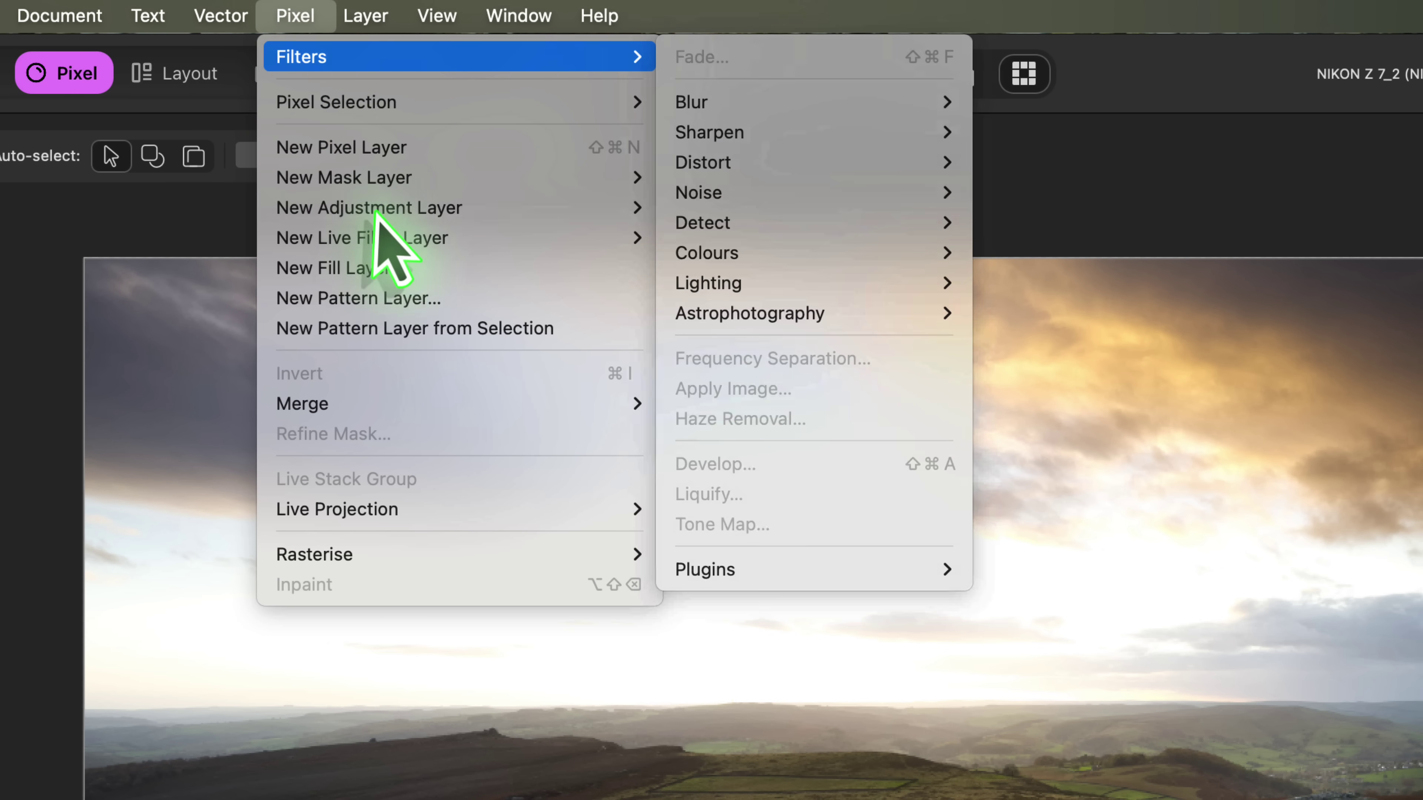
mouse_move(421, 241)
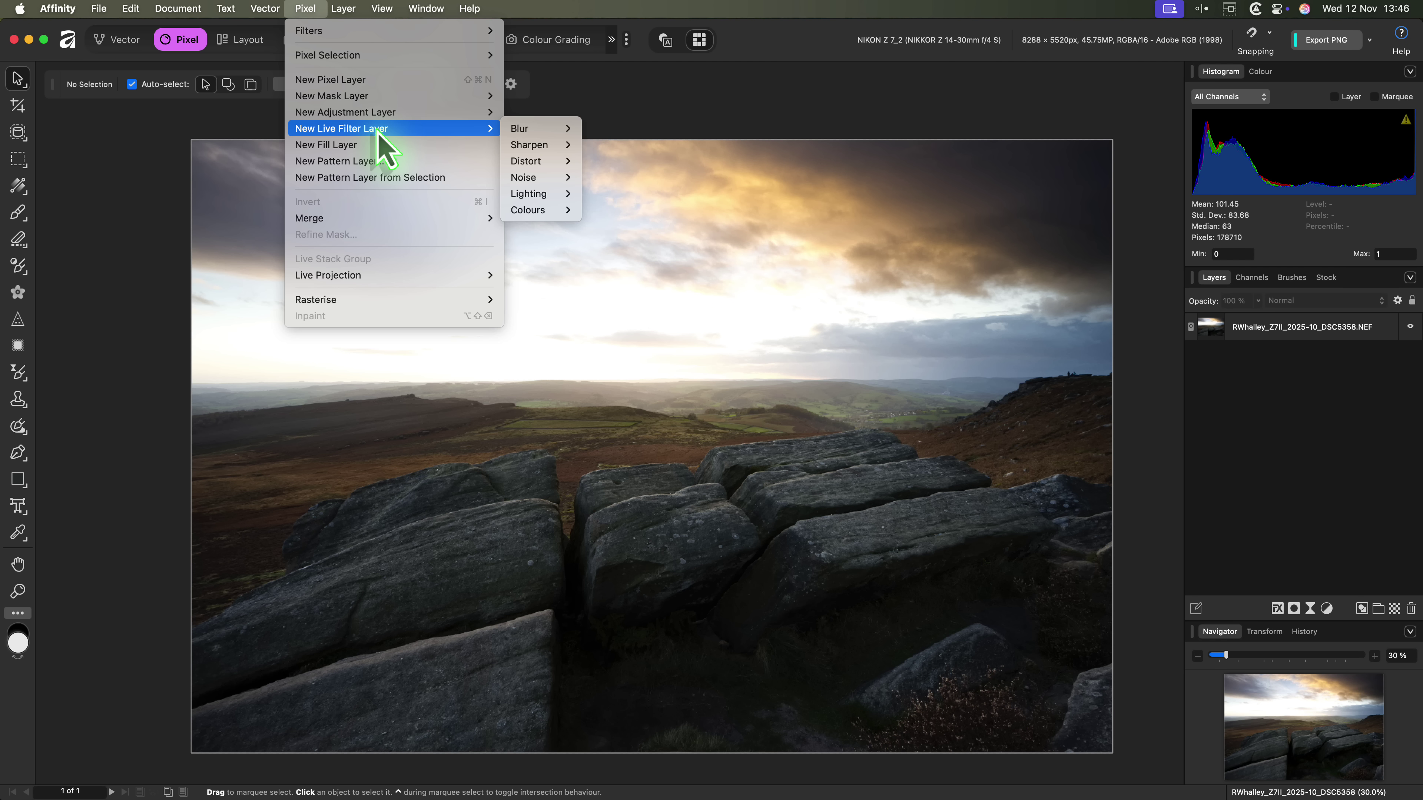
mouse_move(541, 136)
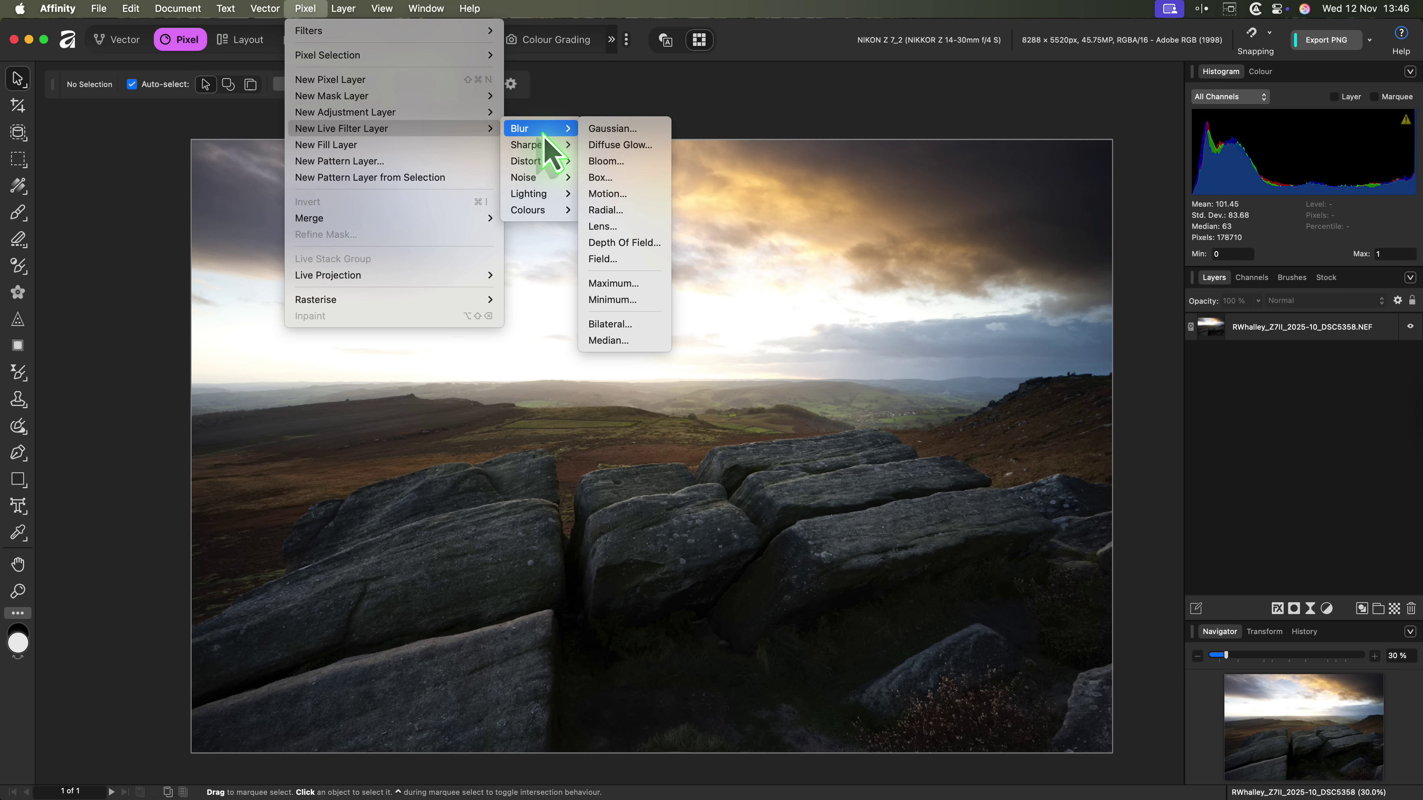
left_click(619, 165)
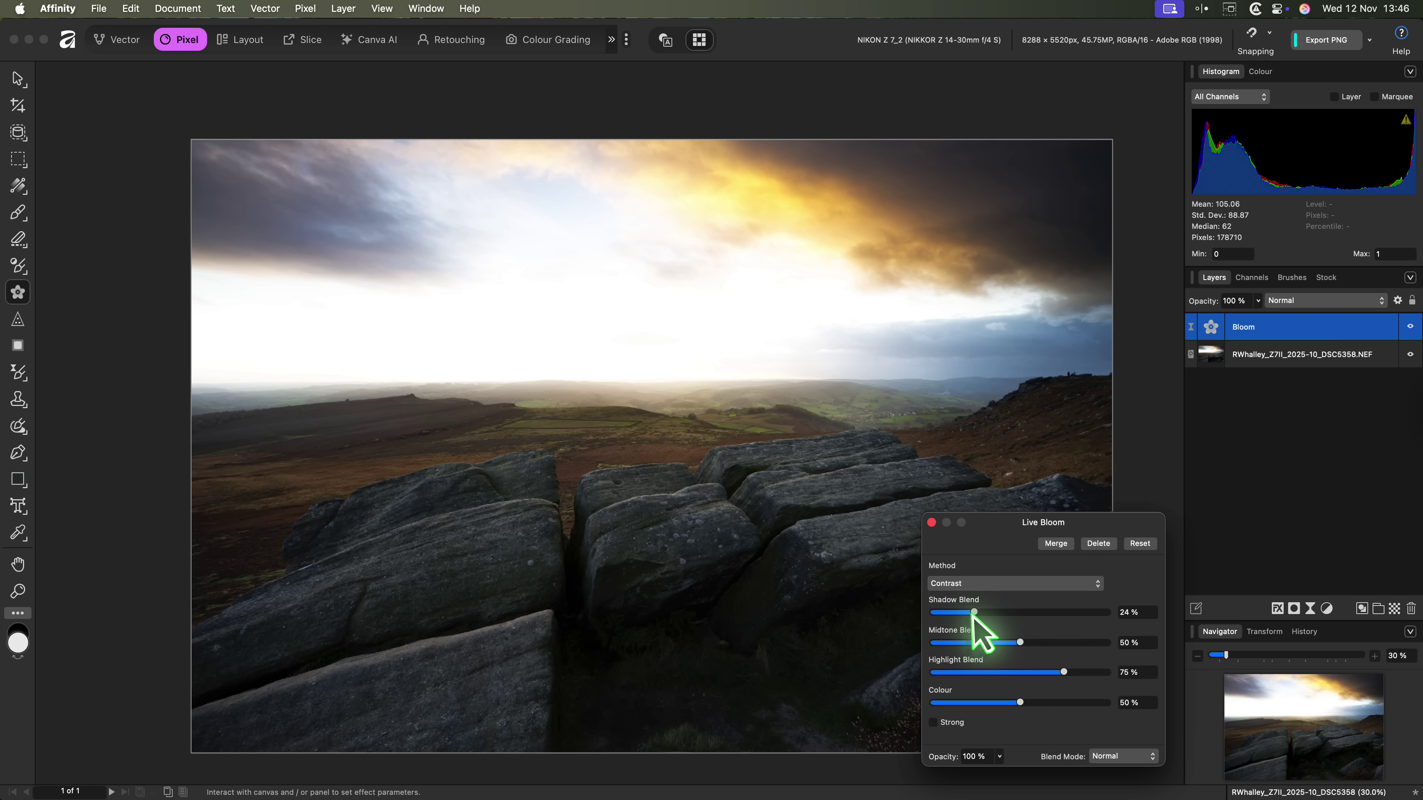
- Set Bloom to Shadow Blend 12%, Midtone 61%, Highlight 66% and Colour 74%
left_click_drag(976, 612, 953, 612)
left_click_drag(1019, 642, 1062, 702)
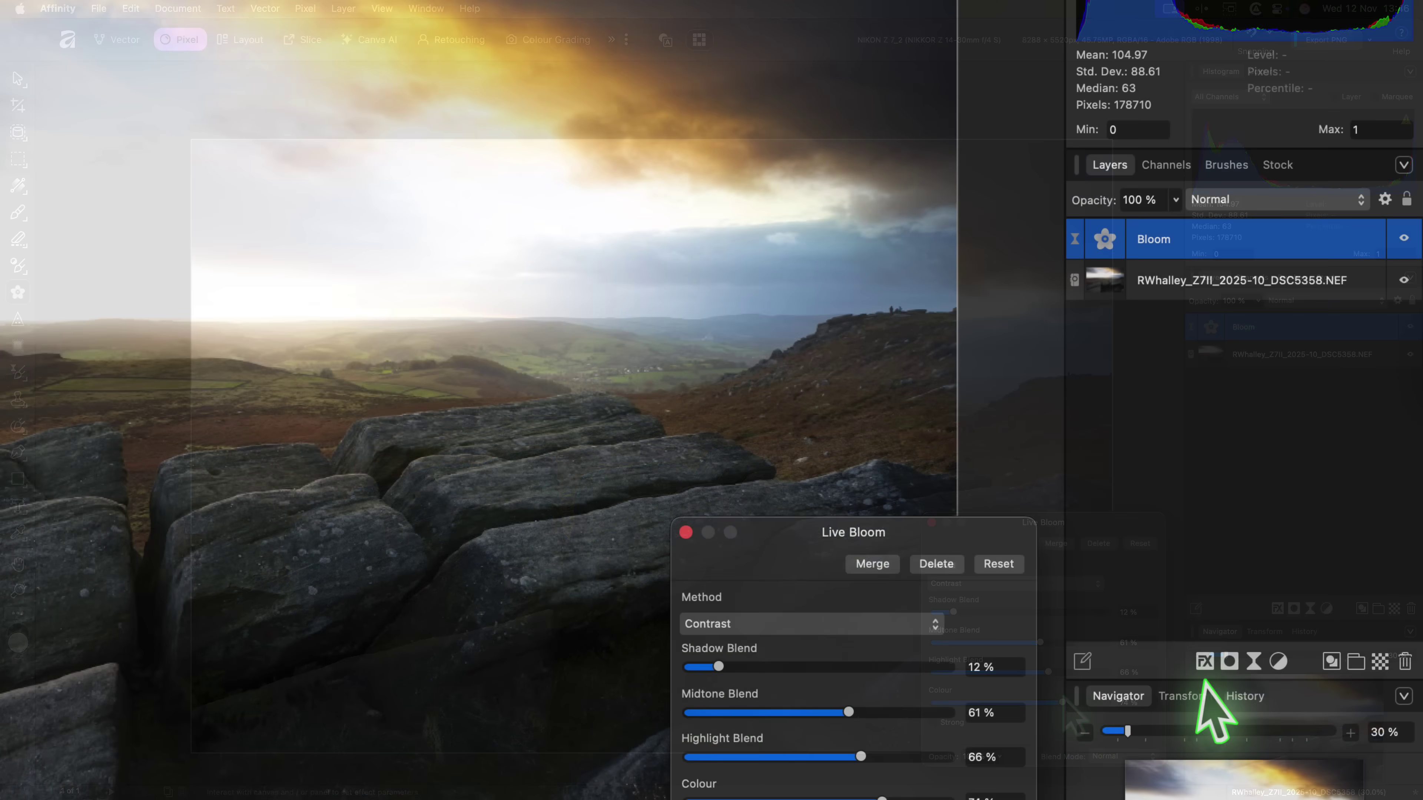
- Mask the Bloom layer and ramp its source blend range from 44% to 99%
left_click(1294, 609)
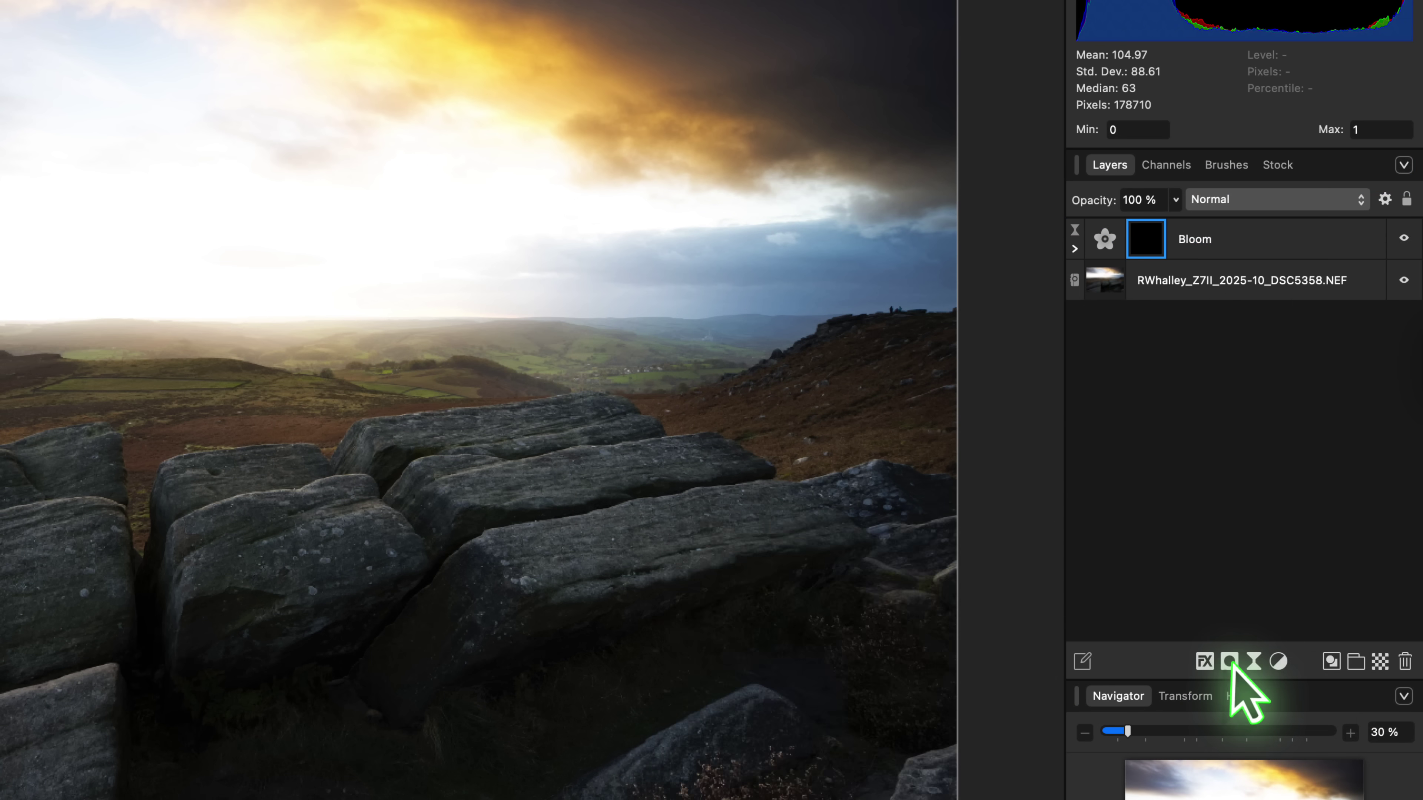
left_click(1074, 248)
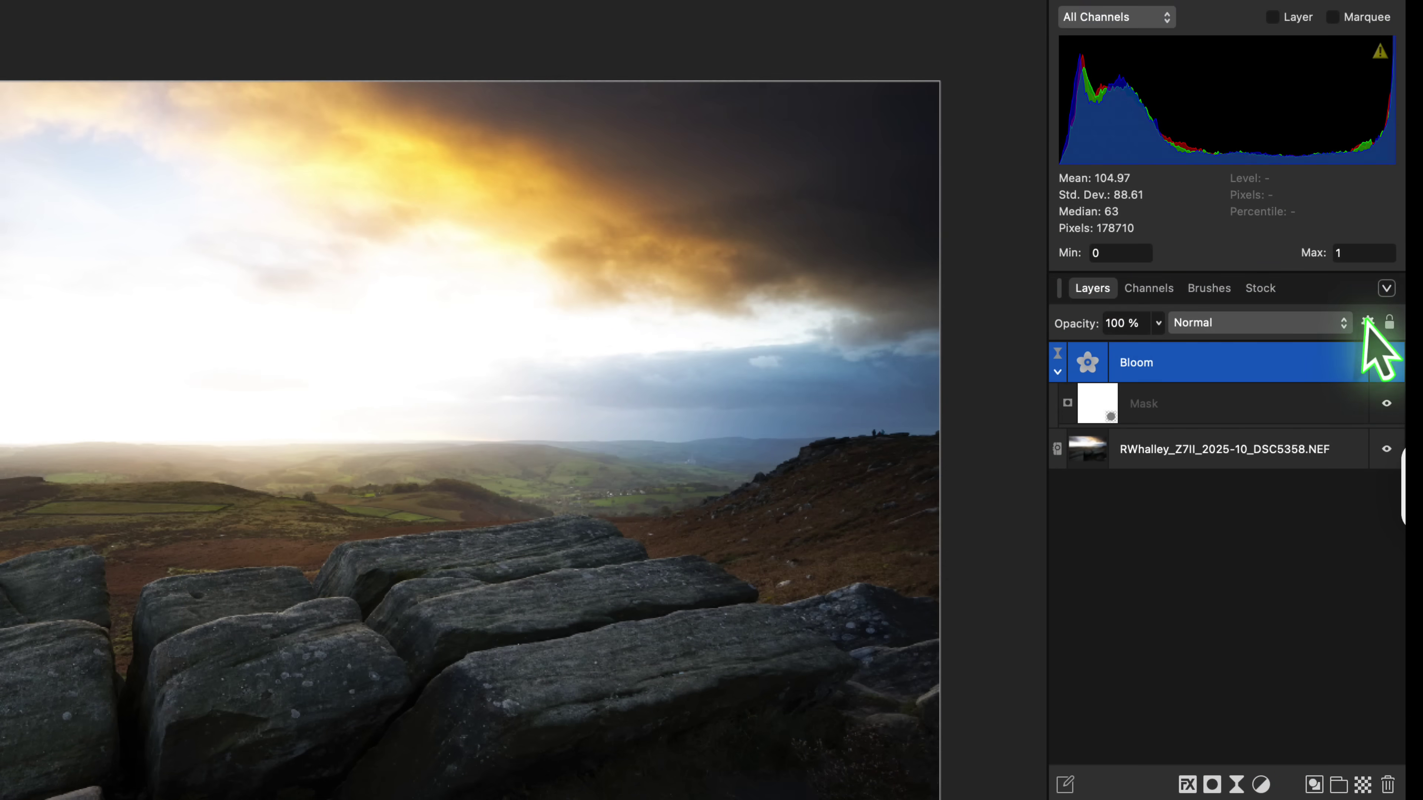
left_click(1367, 323)
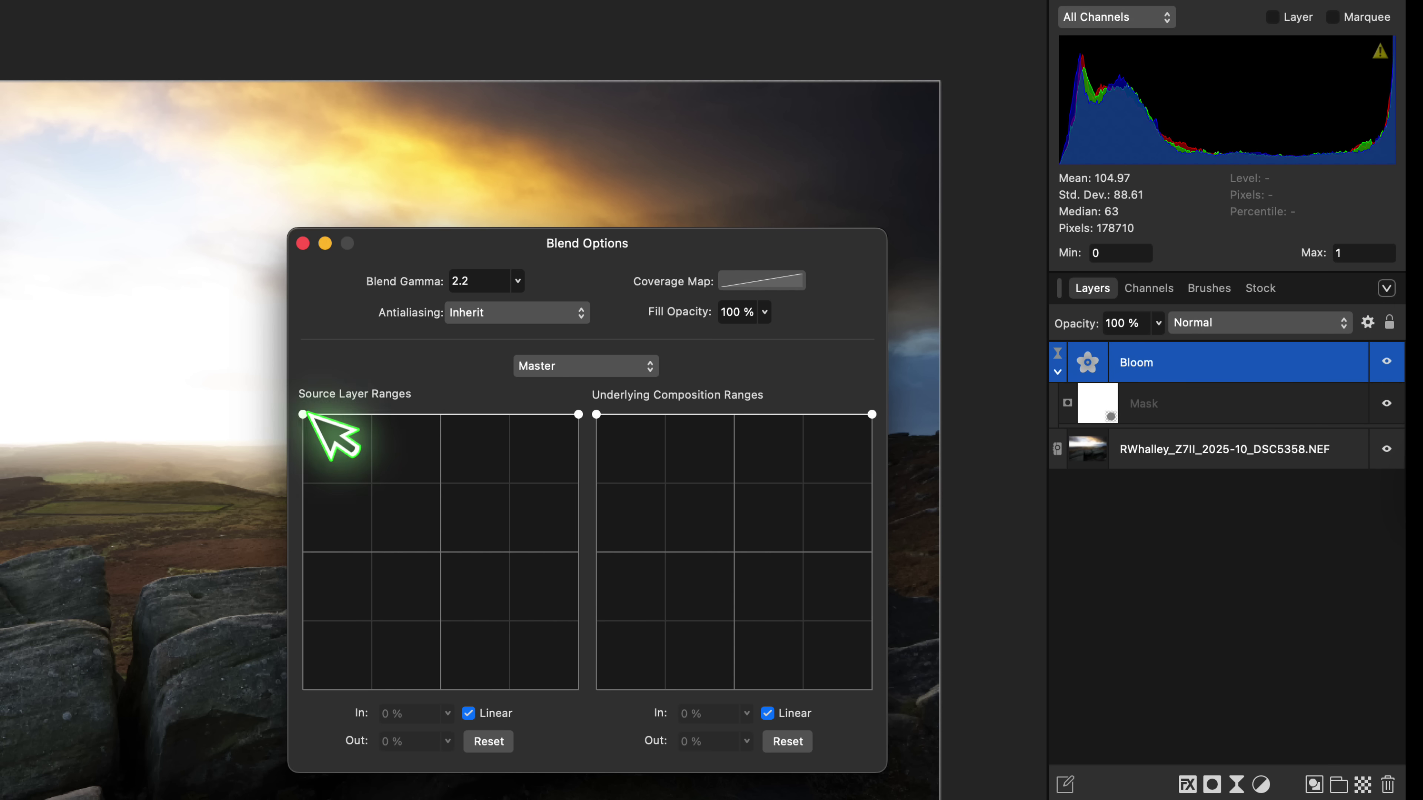
left_click_drag(306, 415, 359, 672)
left_click_drag(672, 397, 537, 398)
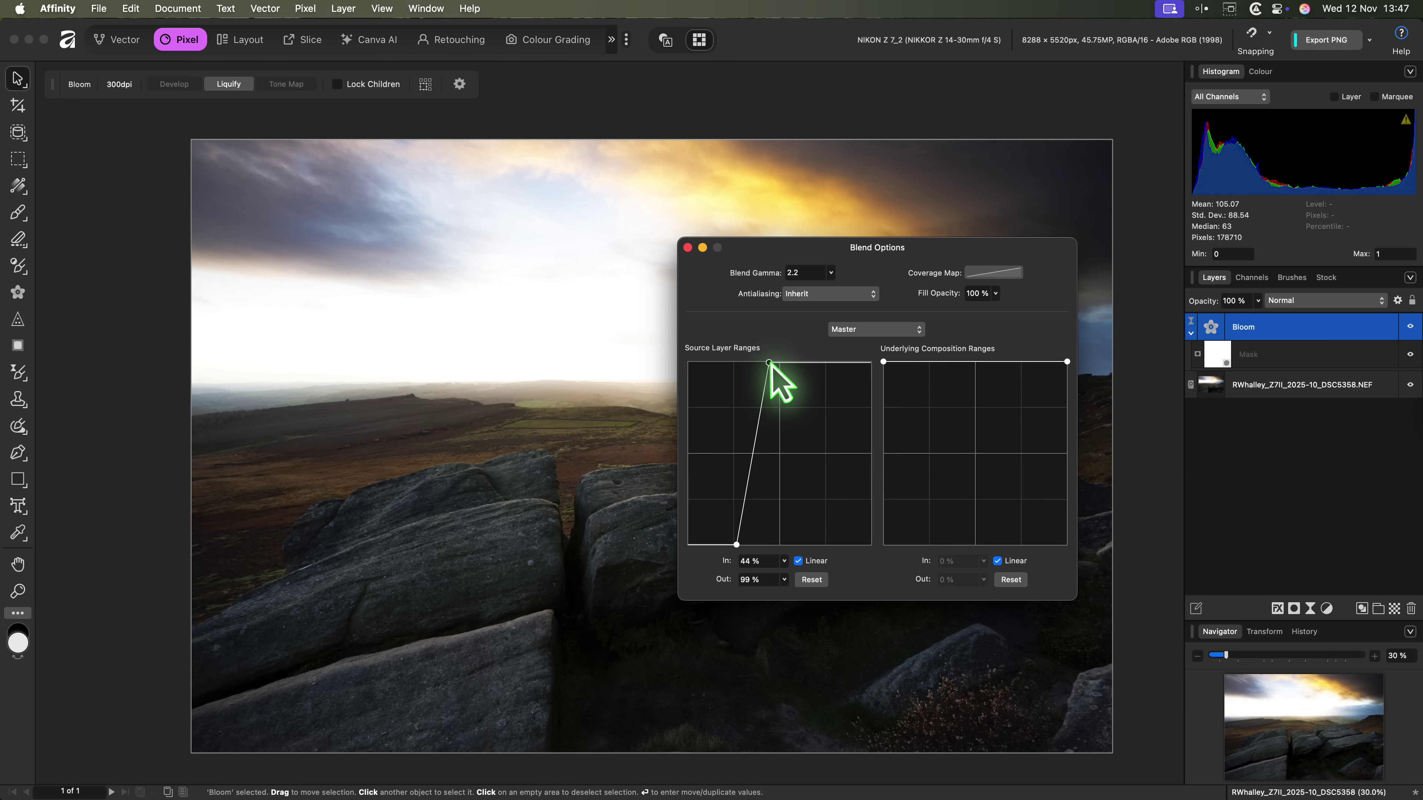
left_click(688, 248)
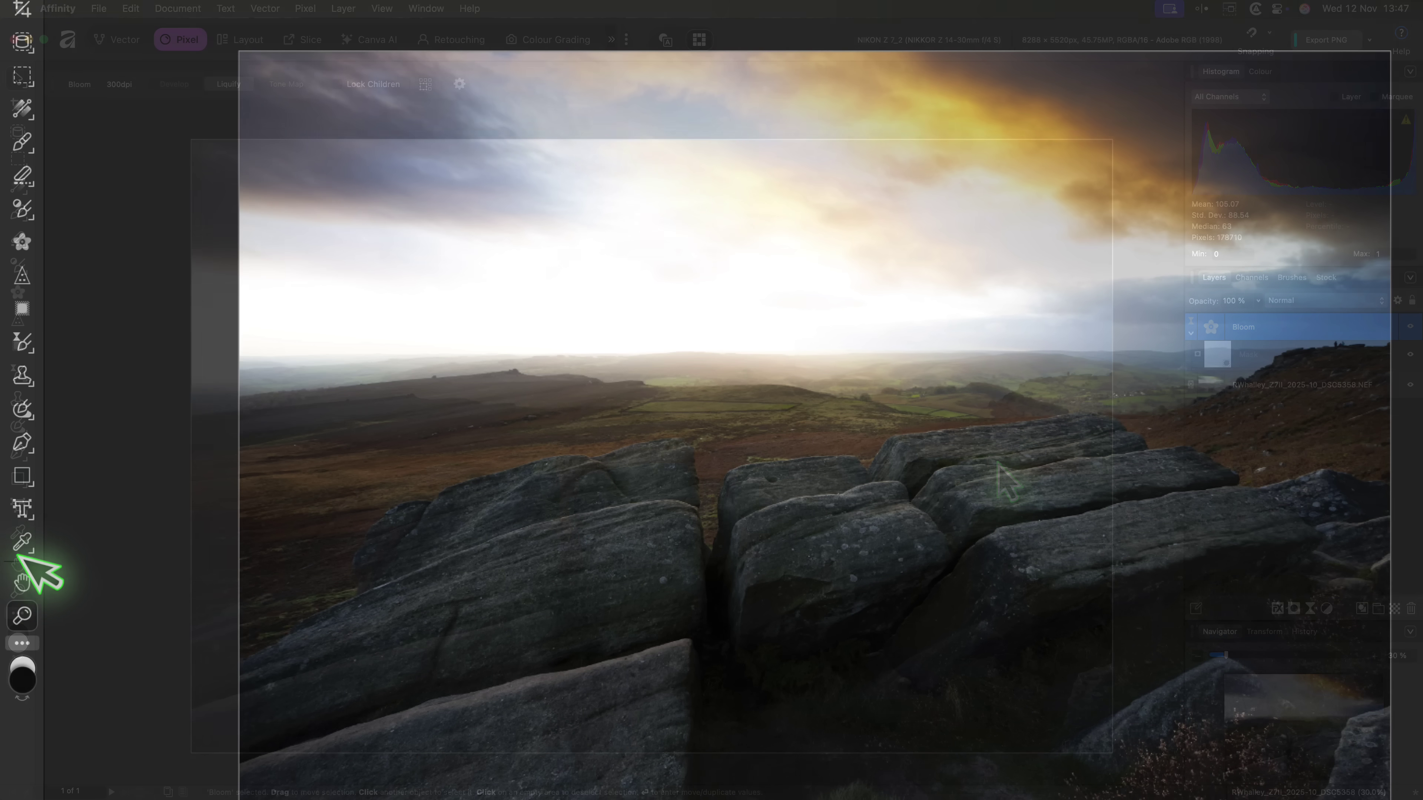
- Try the toolbar's picker and adjustment brush tools, then hide the toolbar's sub-tool groups
left_click(18, 533)
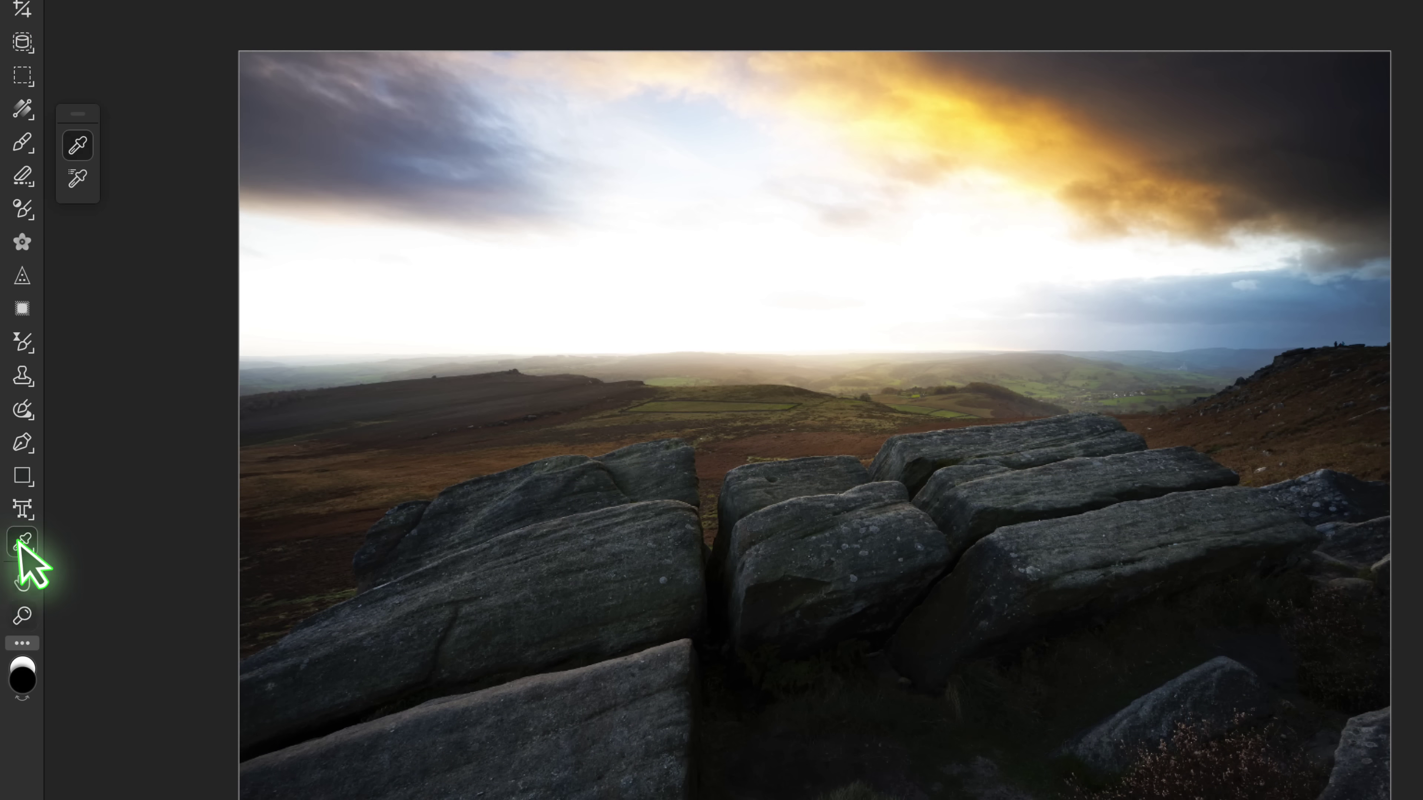
left_click(24, 348)
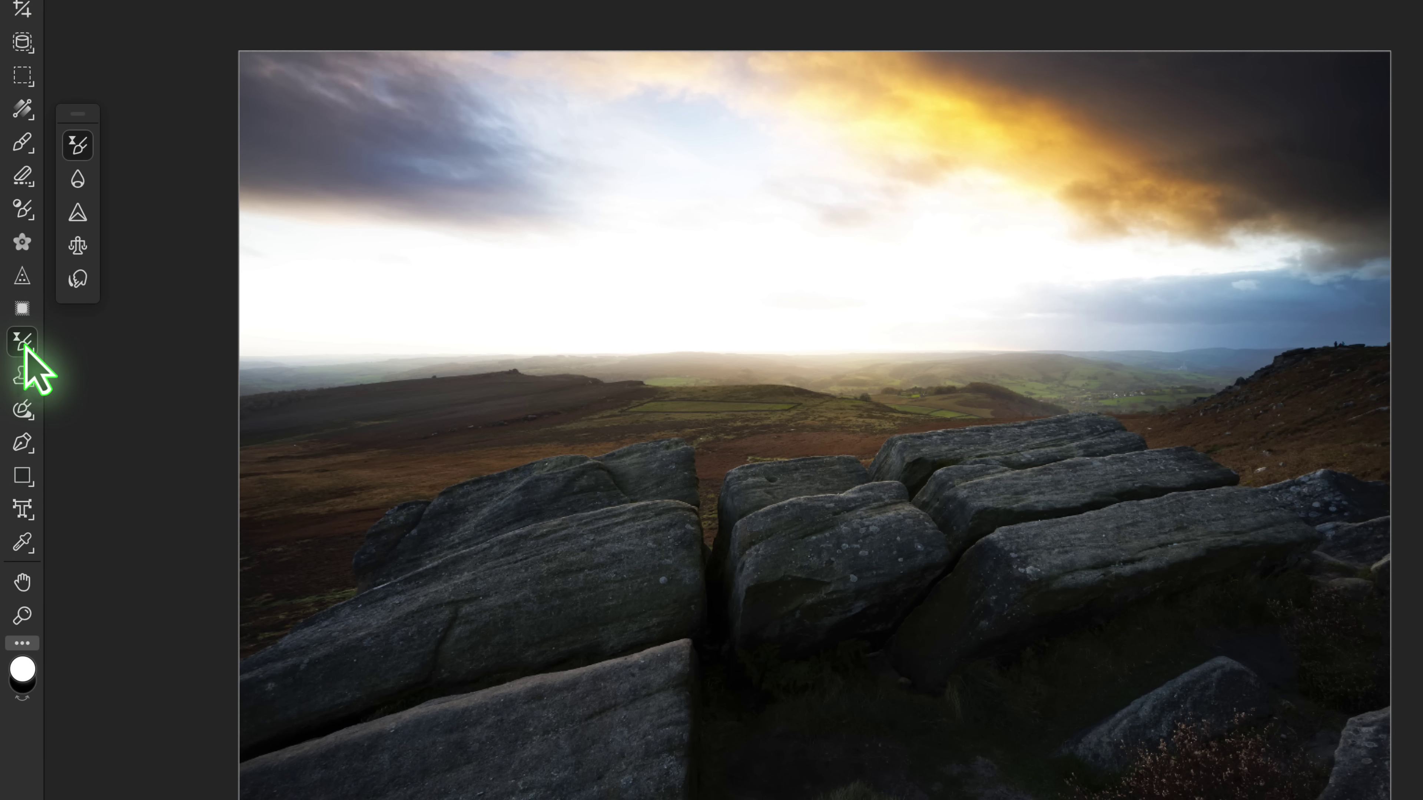
left_click(23, 216)
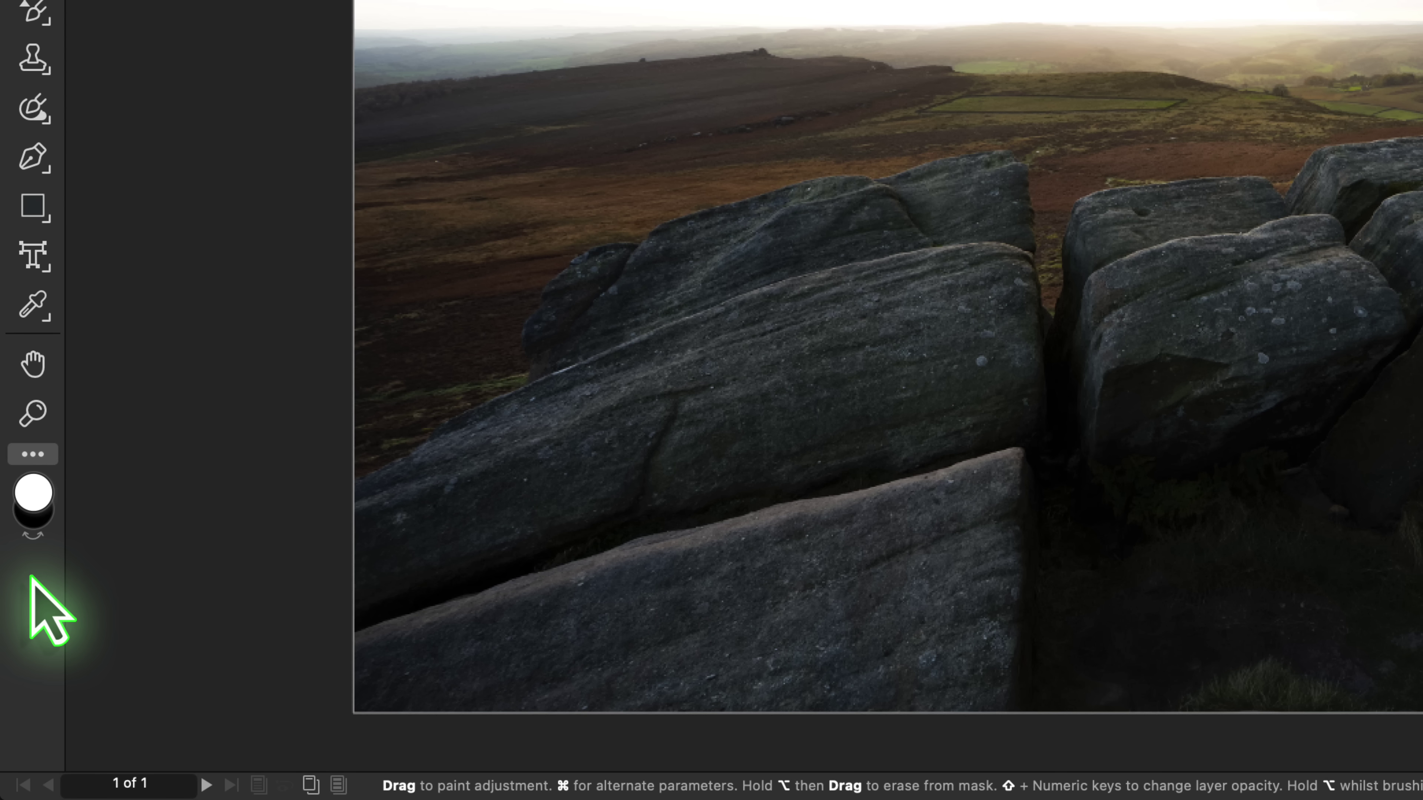
right_click(31, 576)
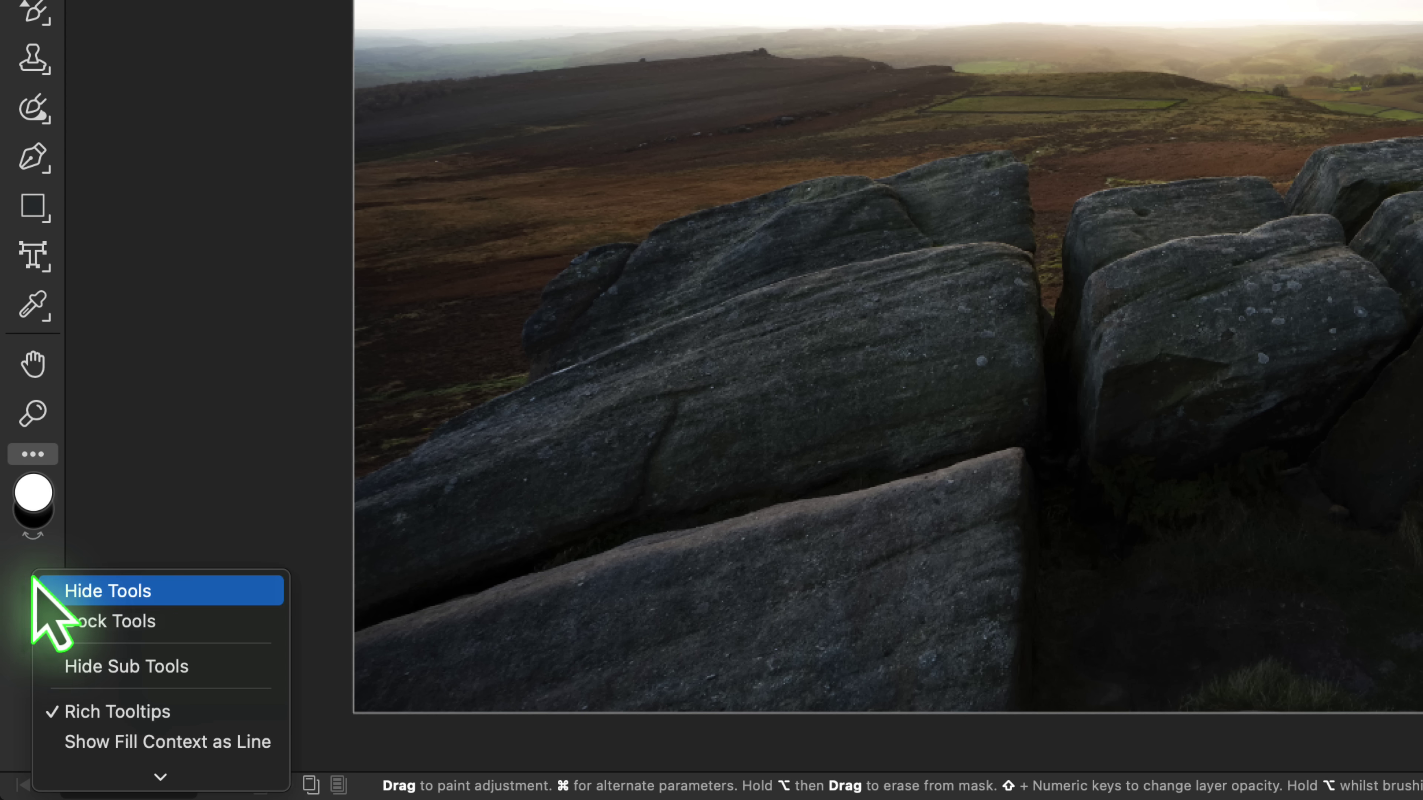
left_click(179, 680)
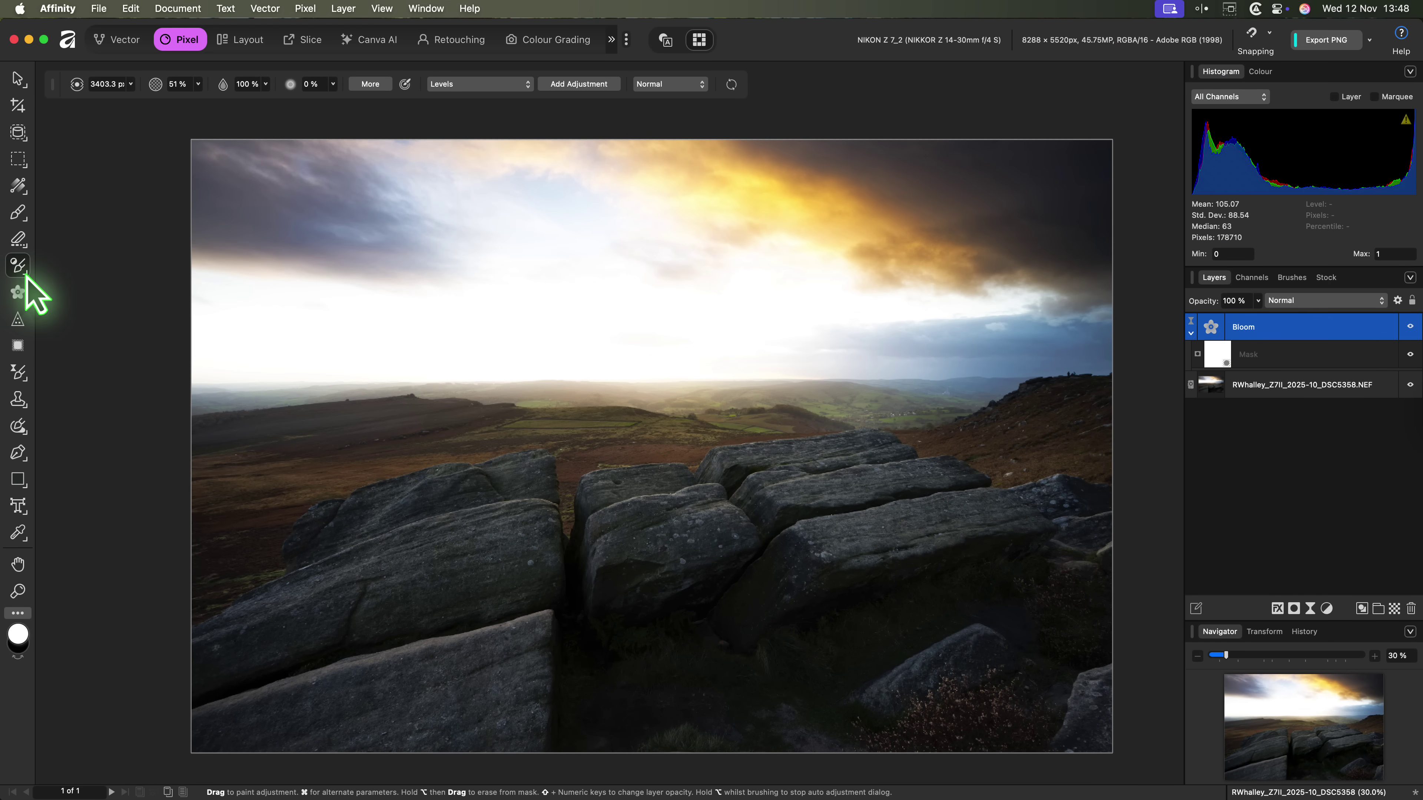
- Show the Adjustment Brush Tool's alternative tools in the toolbar
left_click(26, 275)
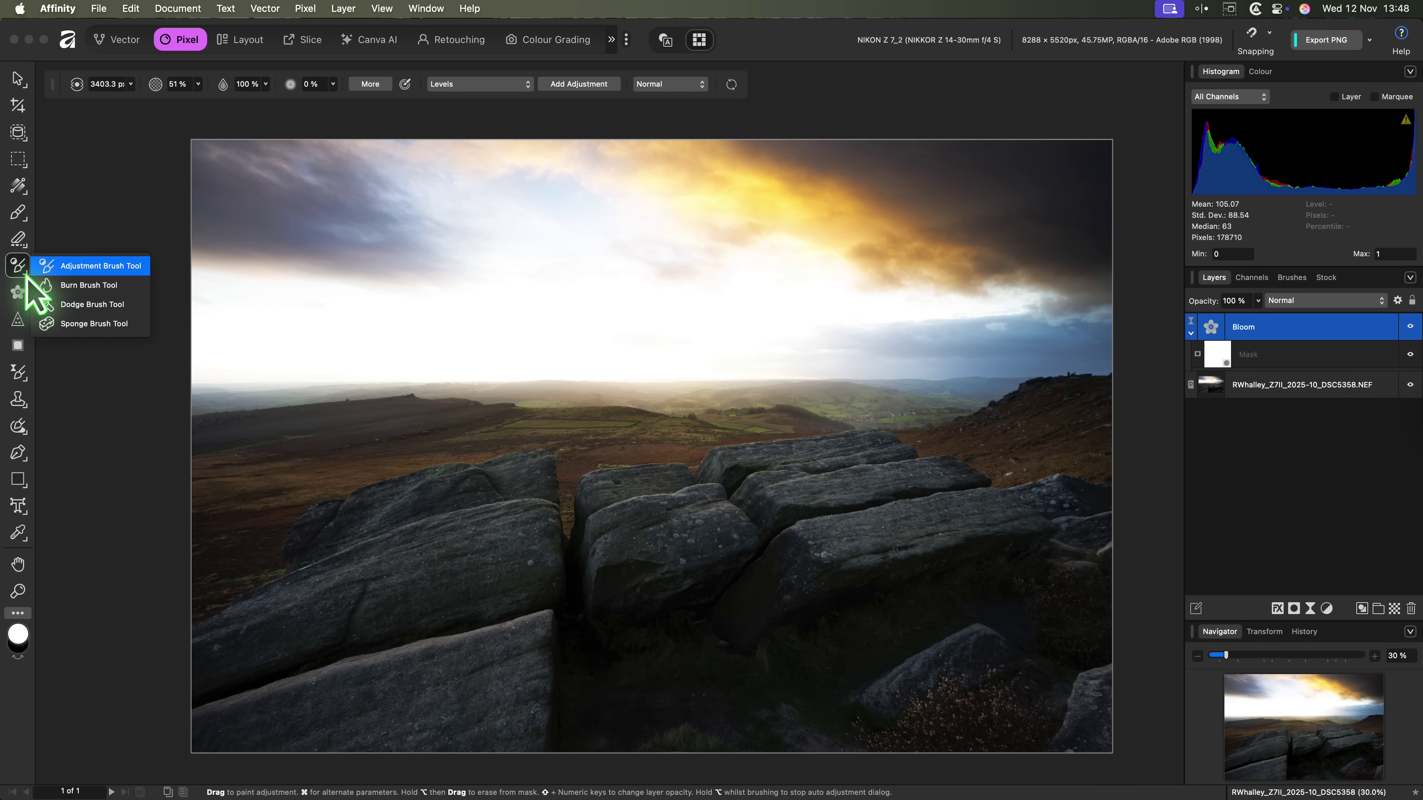
mouse_move(27, 246)
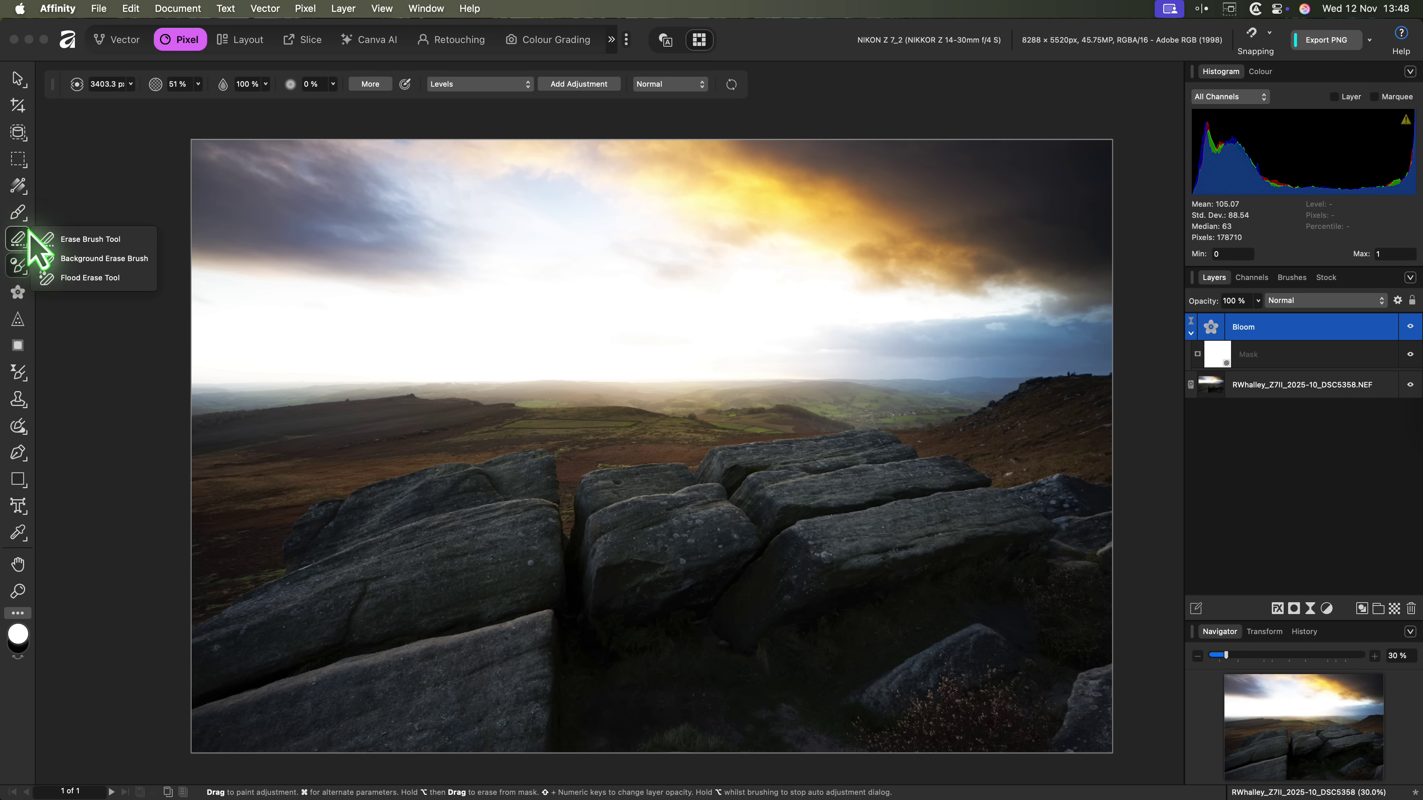
mouse_move(23, 213)
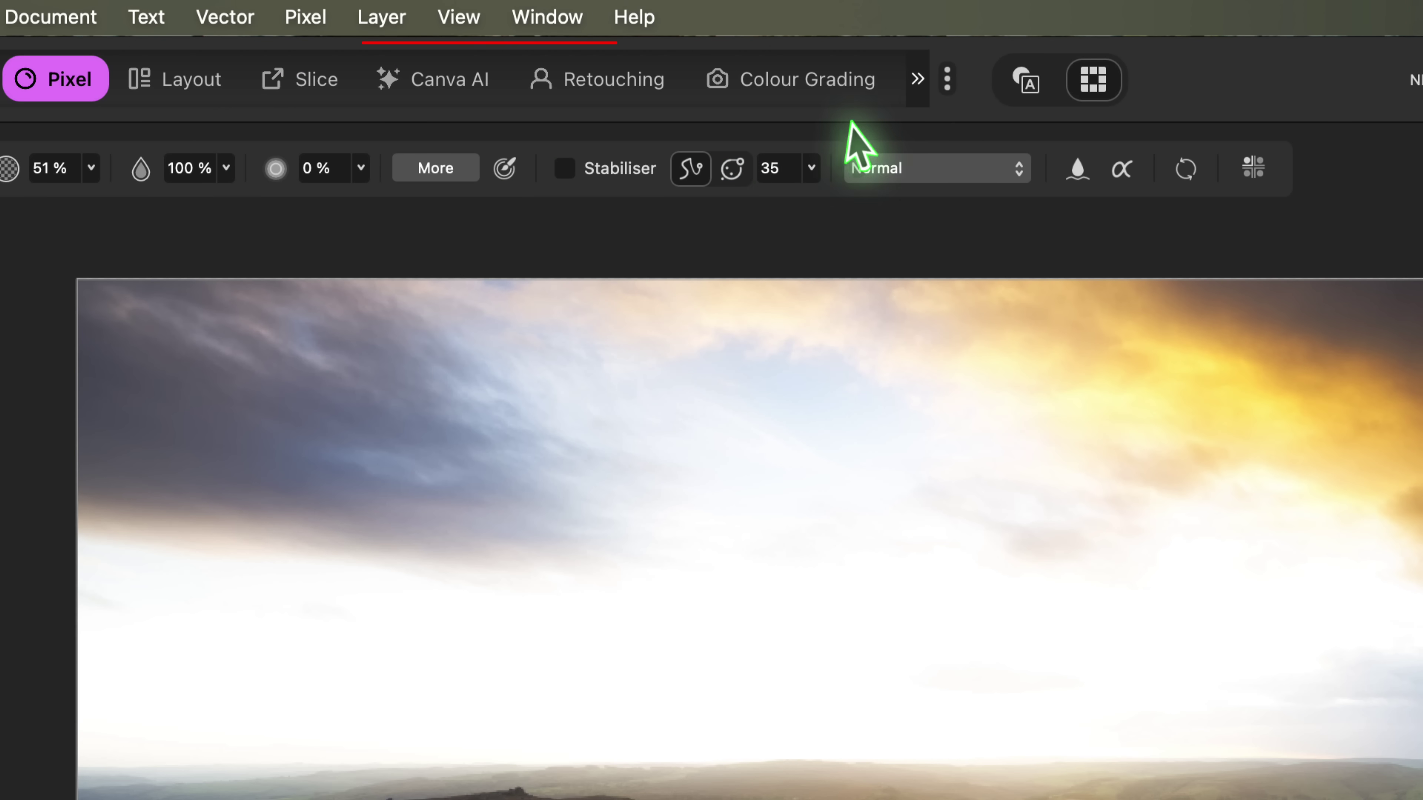
- Show the overflow Compositing studio, then close that list again
left_click(914, 79)
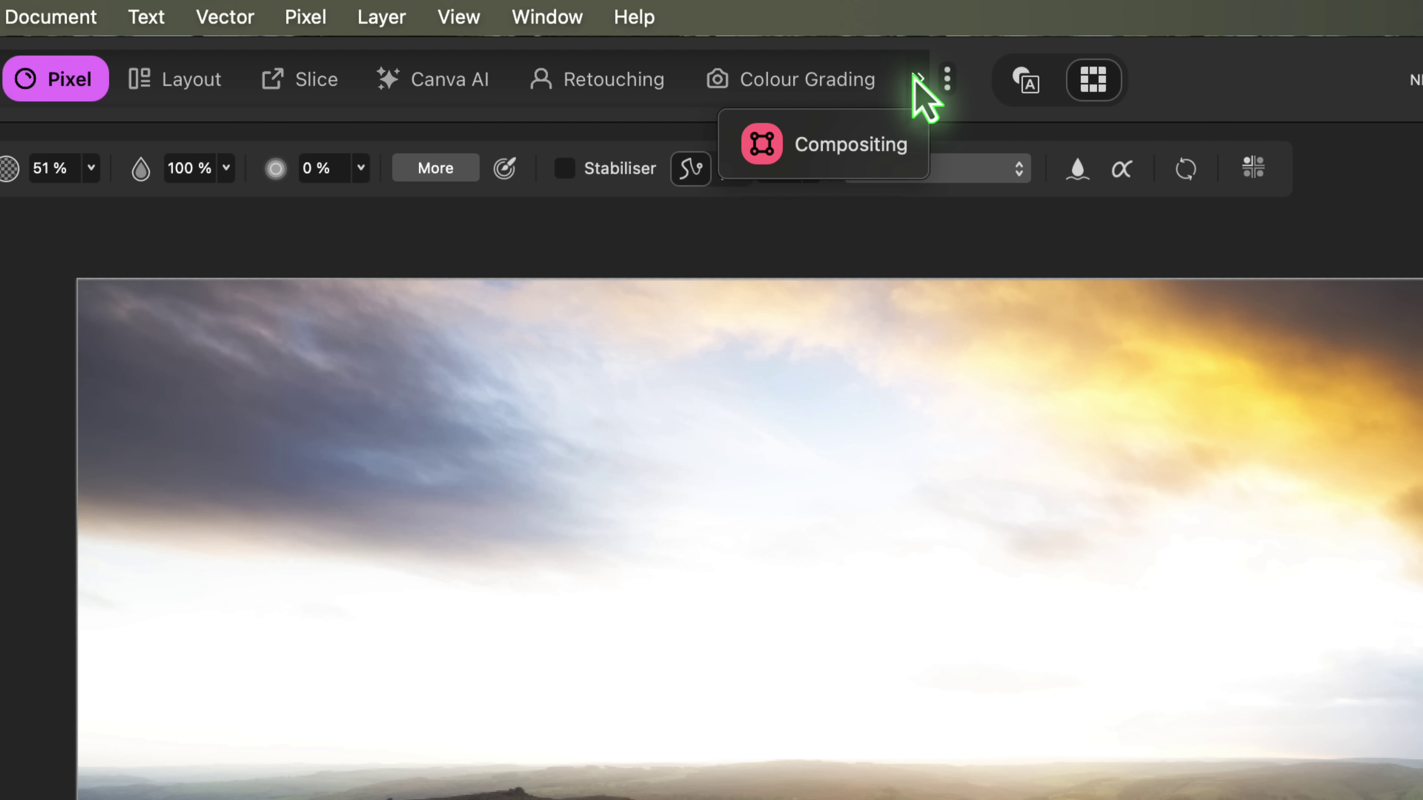
left_click(914, 78)
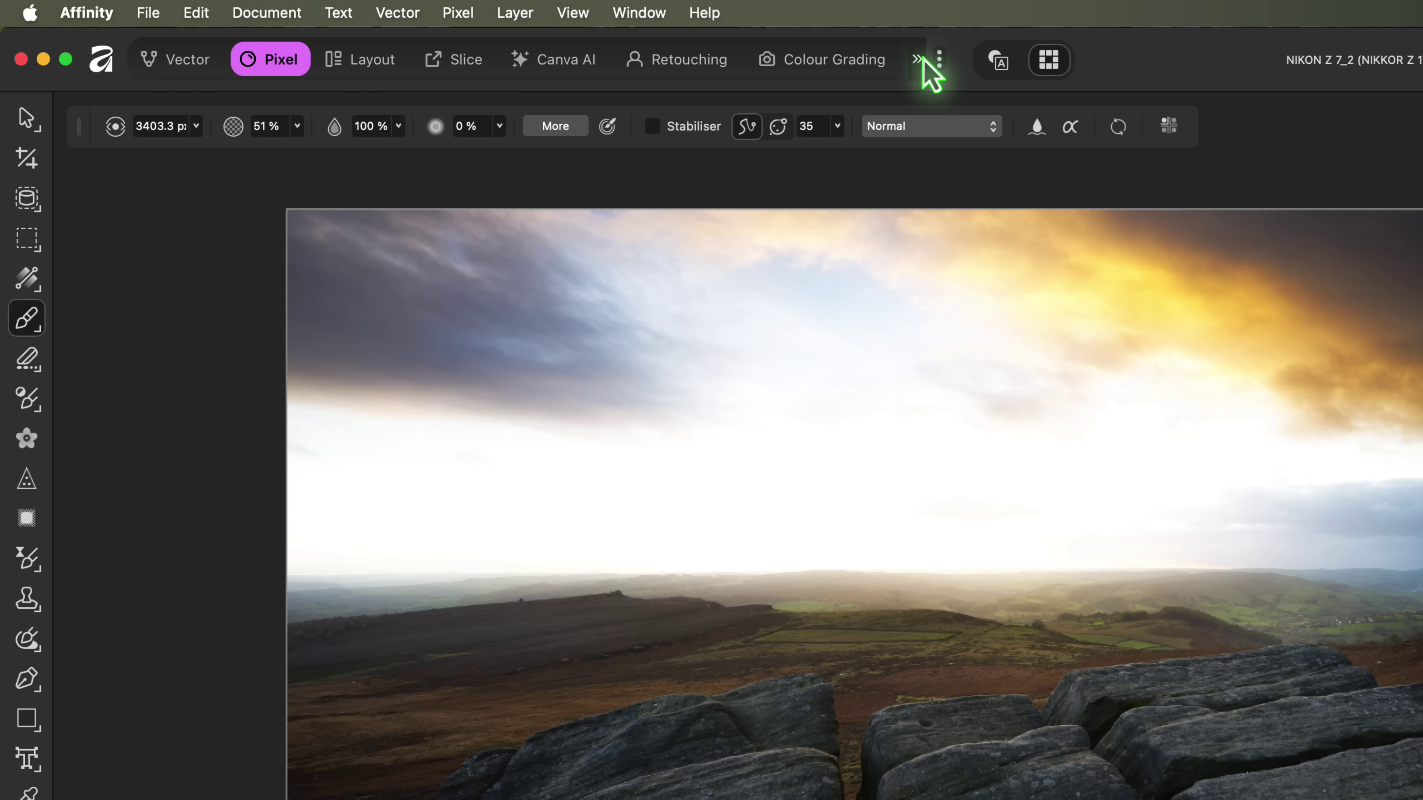
- In the studio list, turn Compositing off and Retouching and Colour Grading on
left_click(939, 58)
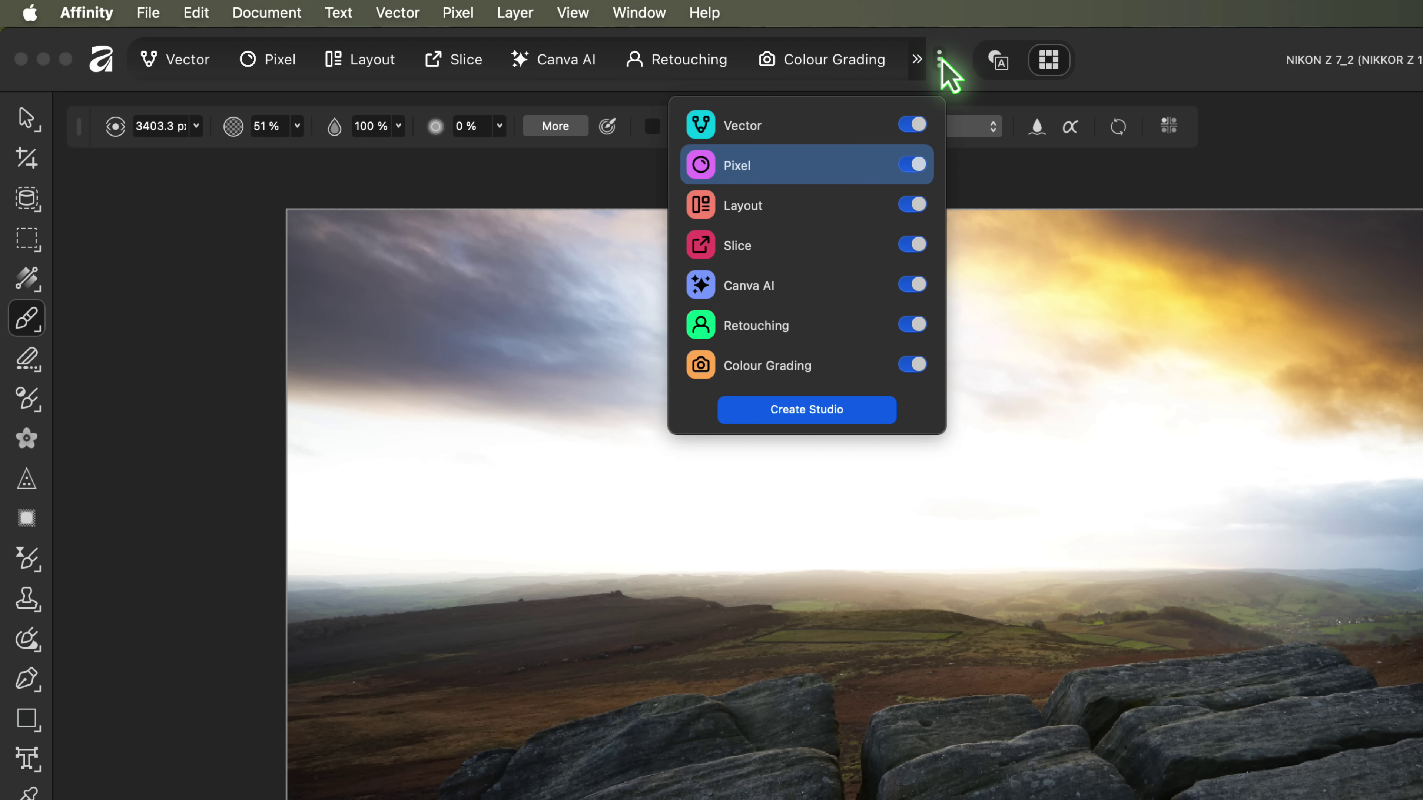
scroll(914, 336, "down", 2)
left_click(913, 365)
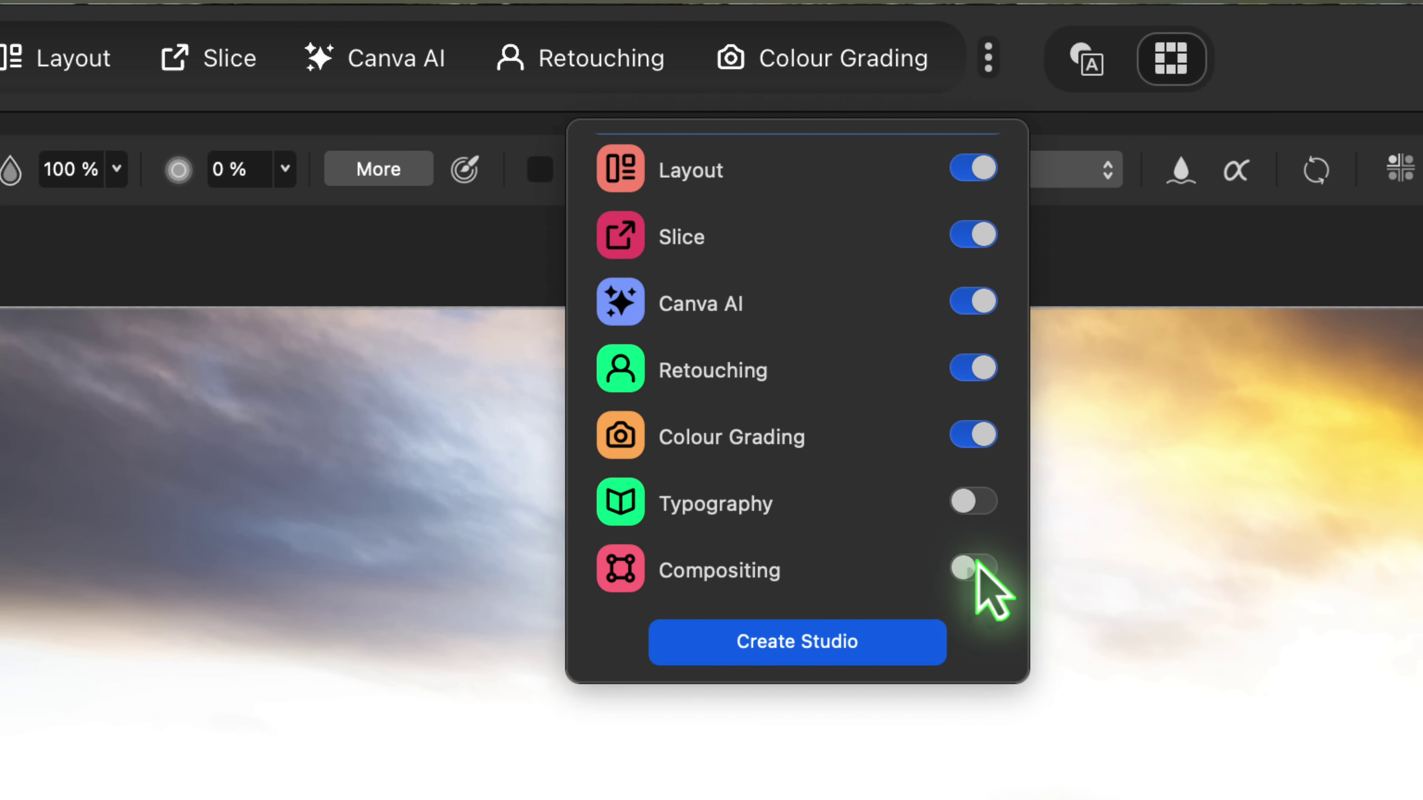
left_click(973, 436)
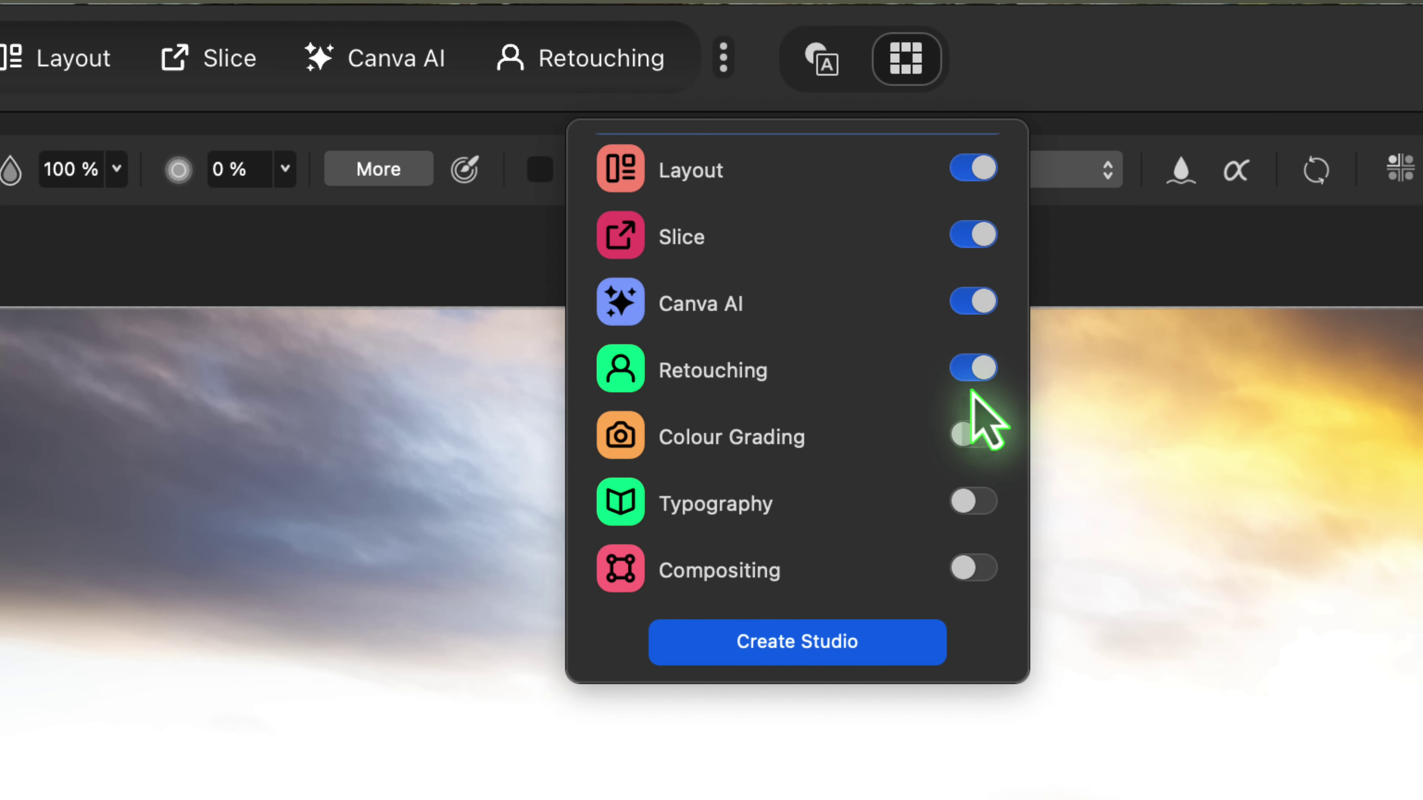
left_click(972, 371)
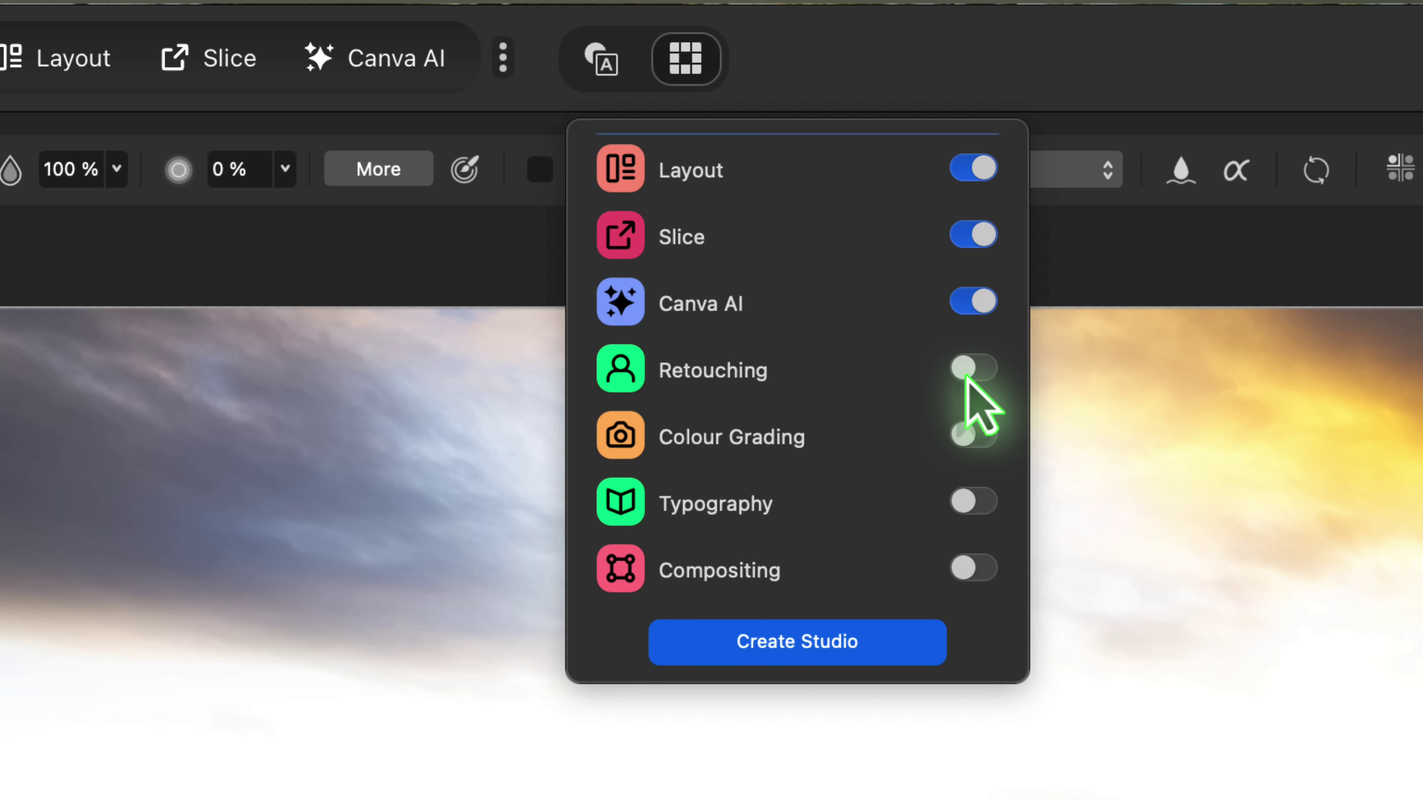
left_click(972, 370)
left_click(973, 436)
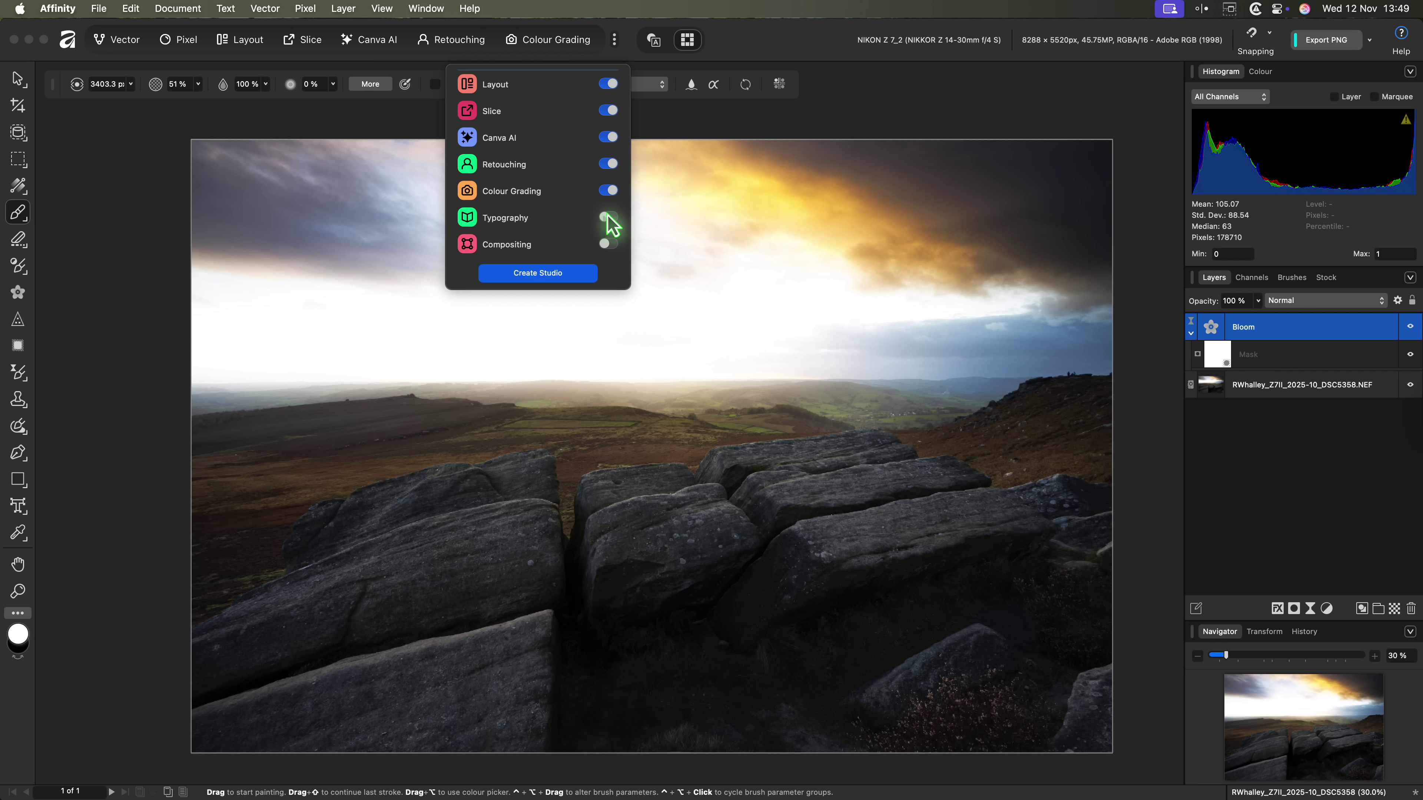
- Close the studio list to return to the moorland photo
left_click(606, 217)
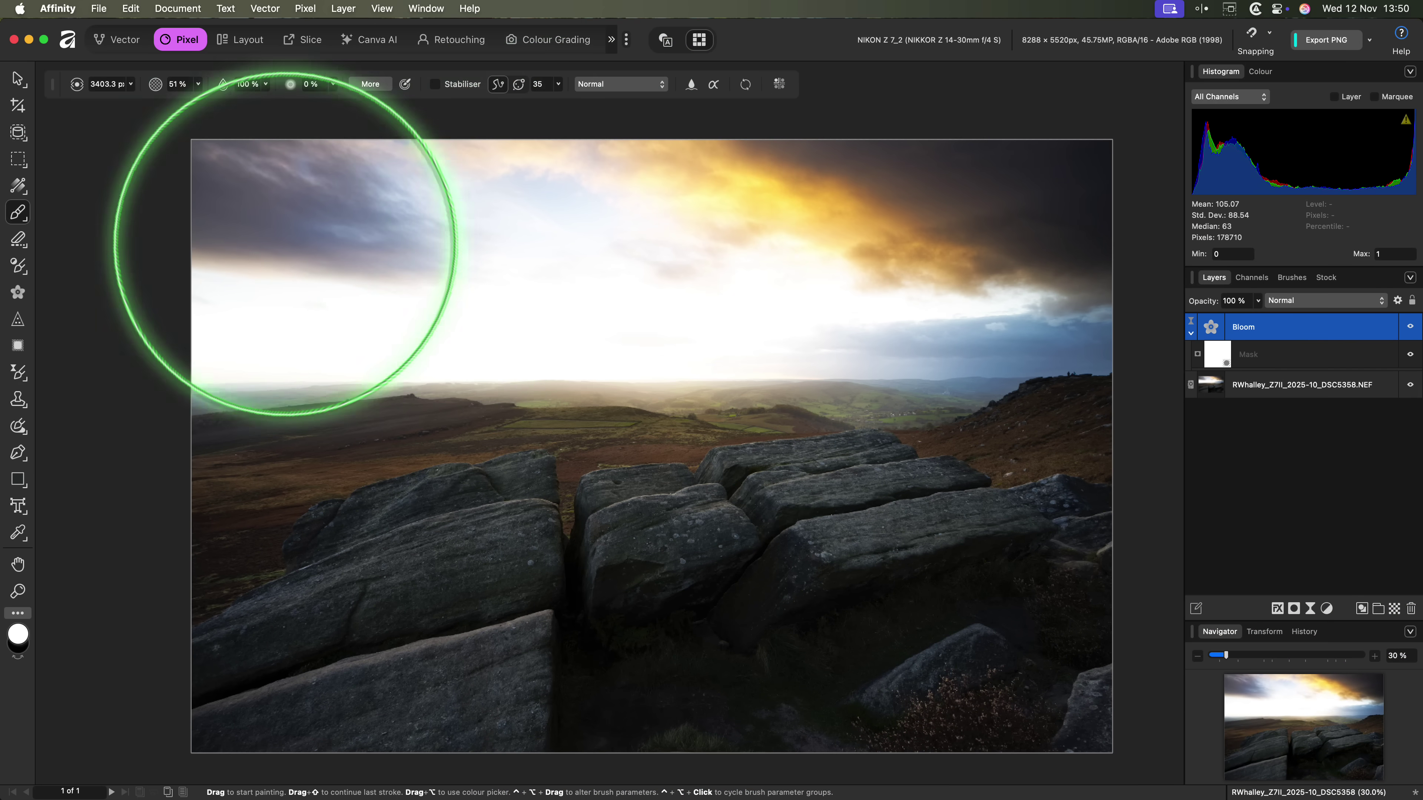
- Select the Adjustment Brush Tool with Levels as the adjustment to paint
left_click(17, 268)
left_click(524, 87)
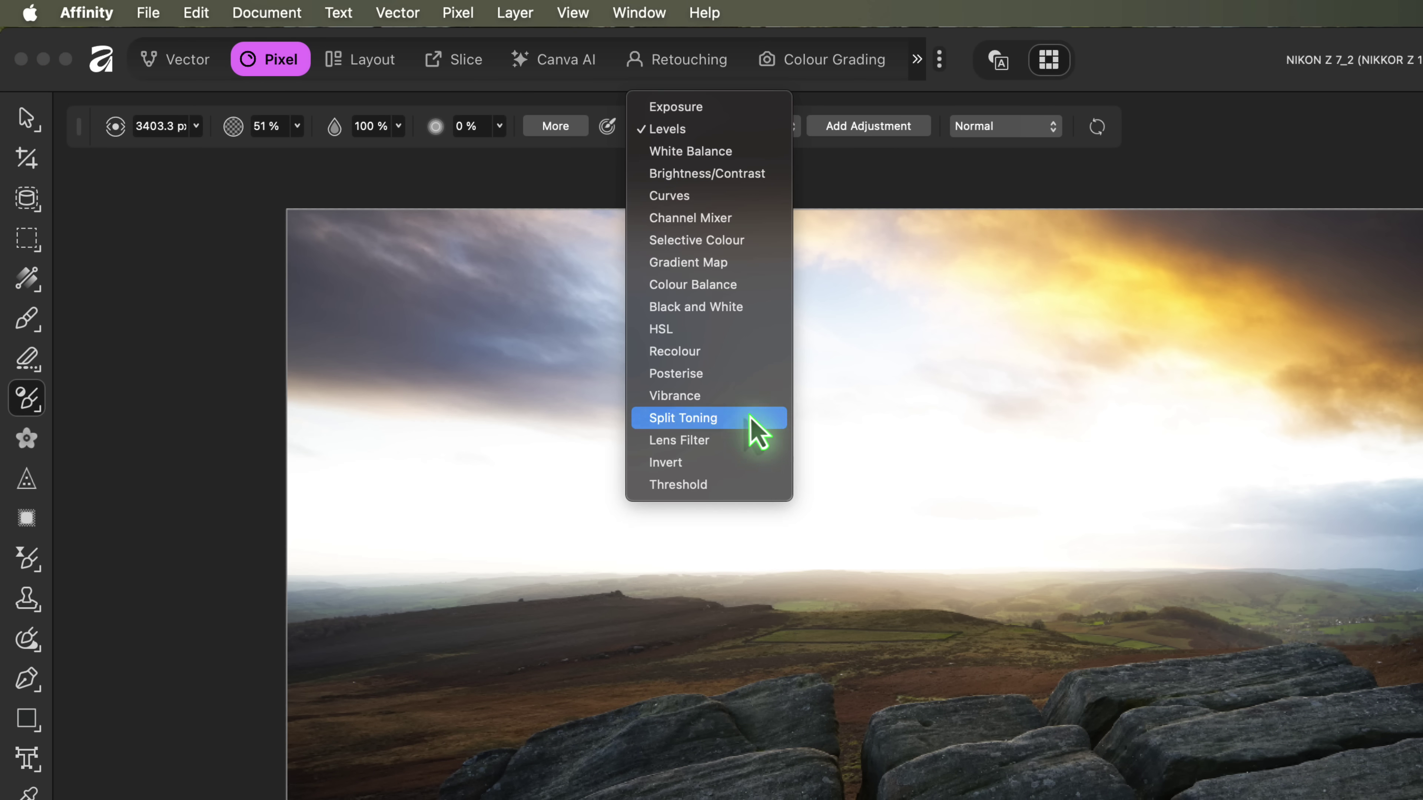
left_click(678, 133)
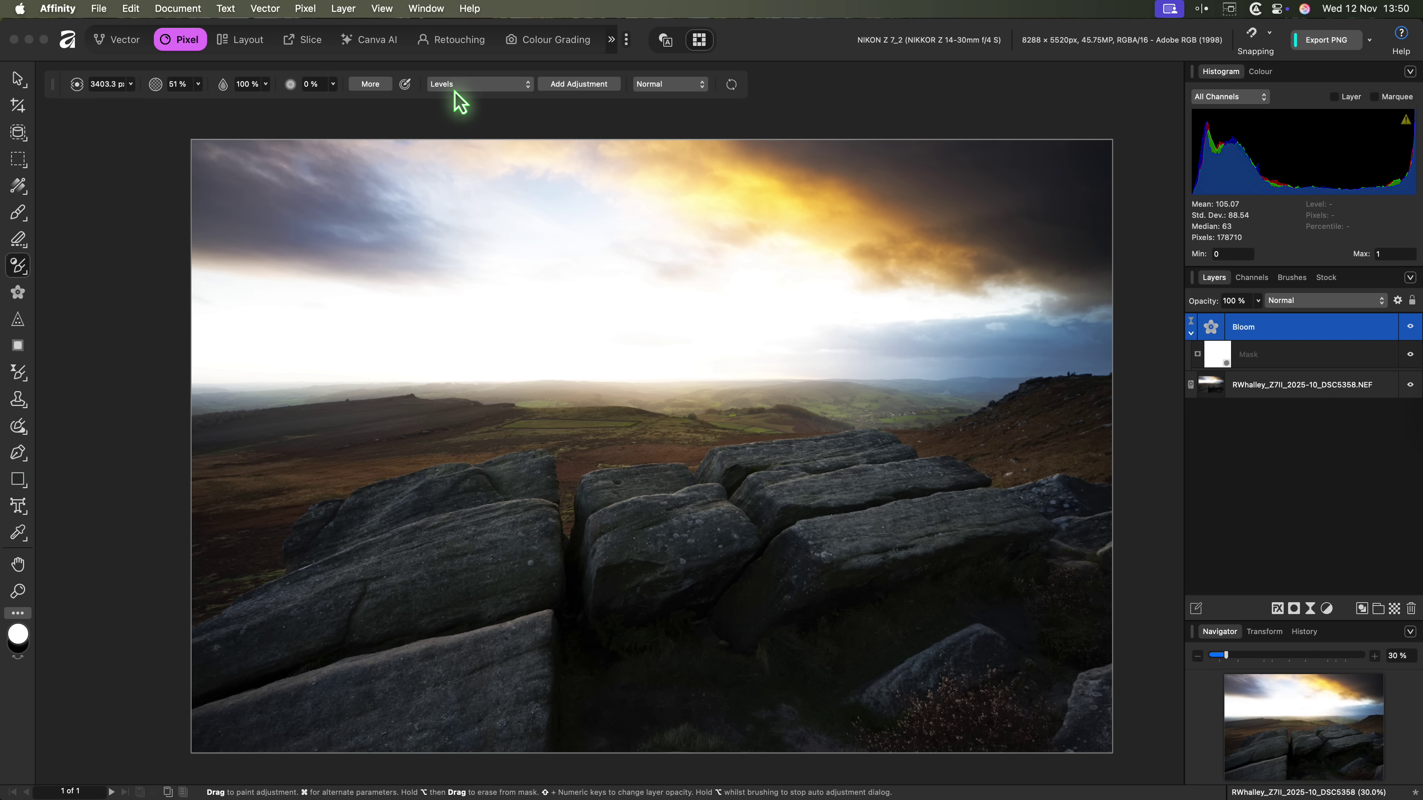
- Brush Levels over the foreground rocks, creating a masked Levels layer above Bloom
left_click(569, 418)
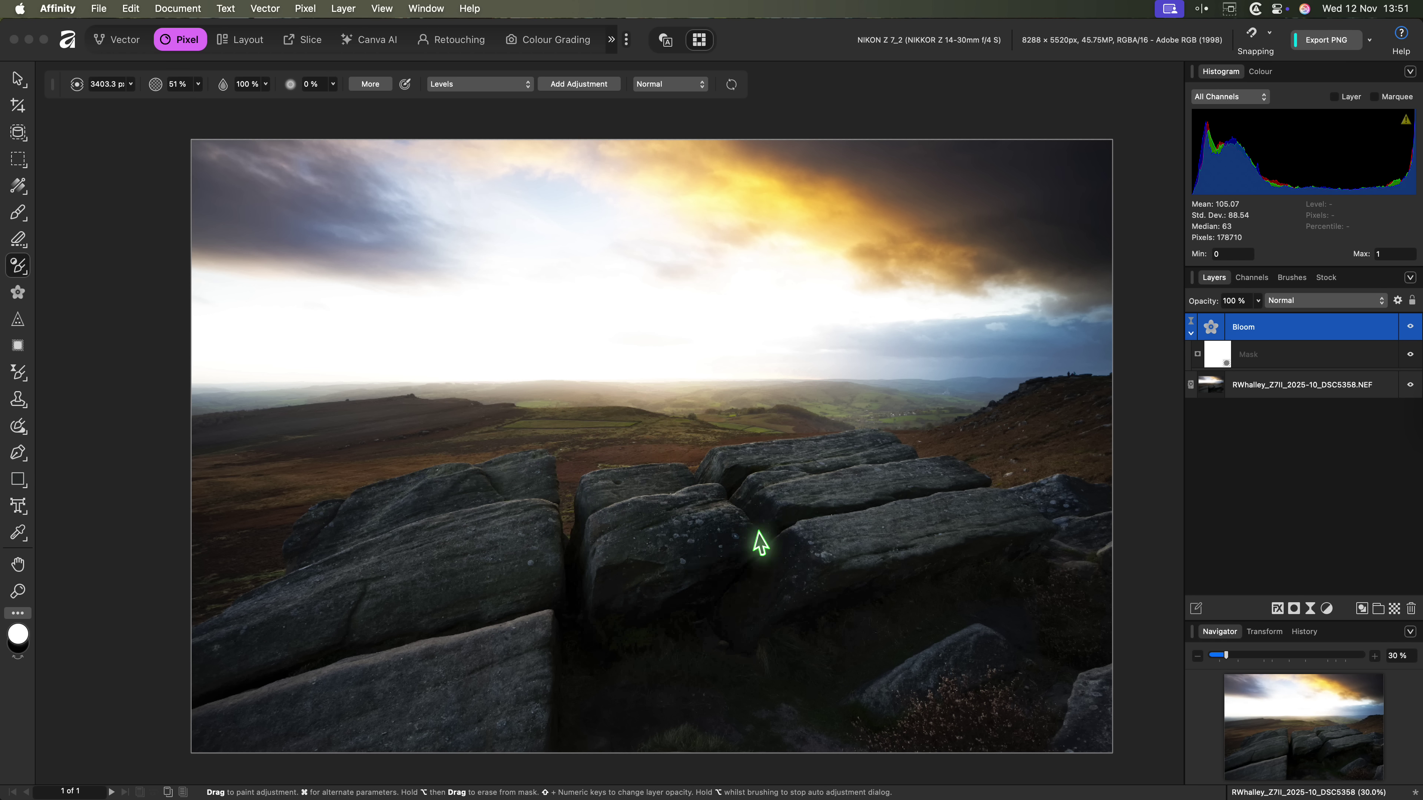
mouse_move(755, 533)
left_mouse_down()
mouse_move(768, 530)
mouse_move(476, 537)
mouse_move(454, 566)
mouse_move(501, 557)
mouse_move(479, 552)
mouse_move(423, 591)
mouse_move(302, 603)
mouse_move(763, 502)
mouse_move(911, 523)
left_mouse_up()
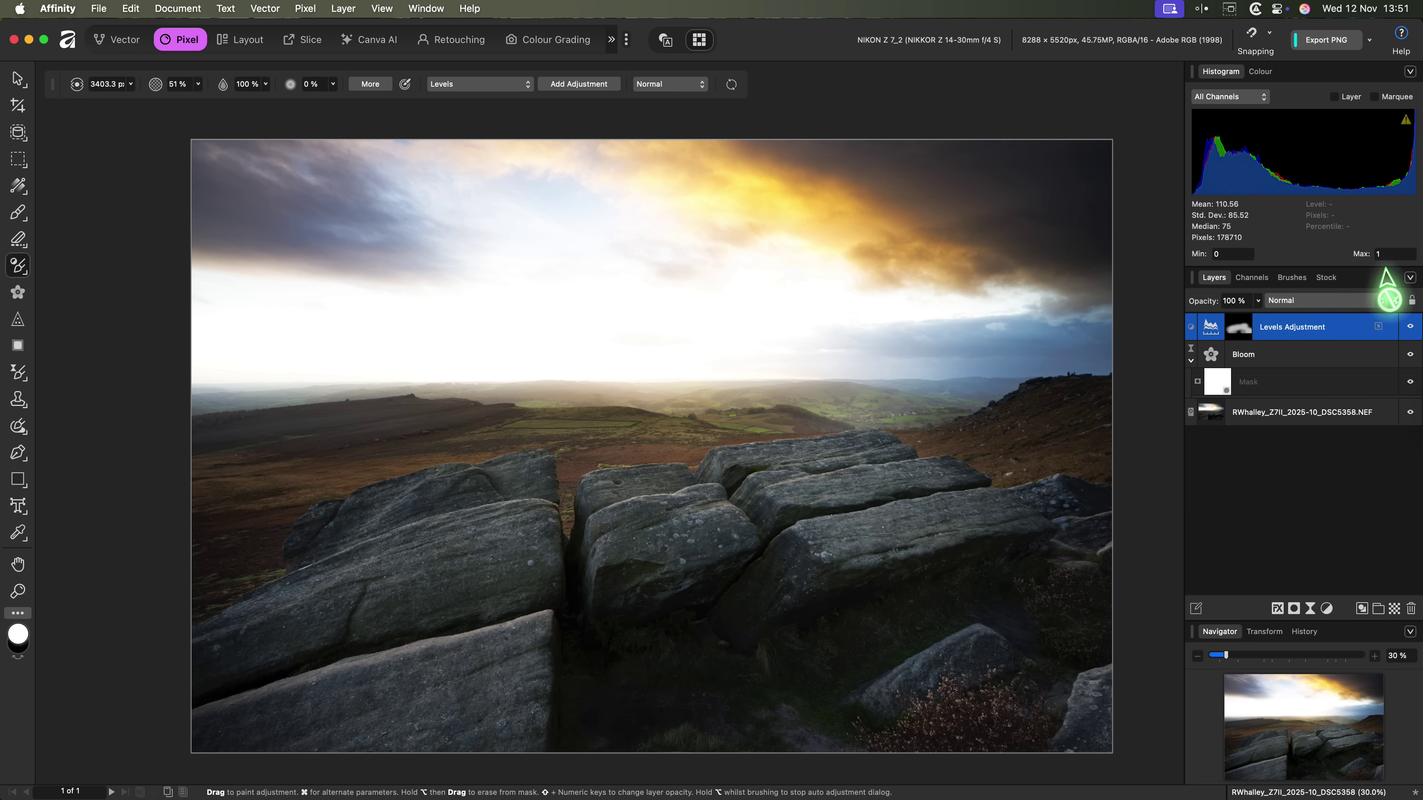
- Expand Levels Adjustment, invert its mask, and switch to the Paint Brush to paint on it
right_click(1240, 332)
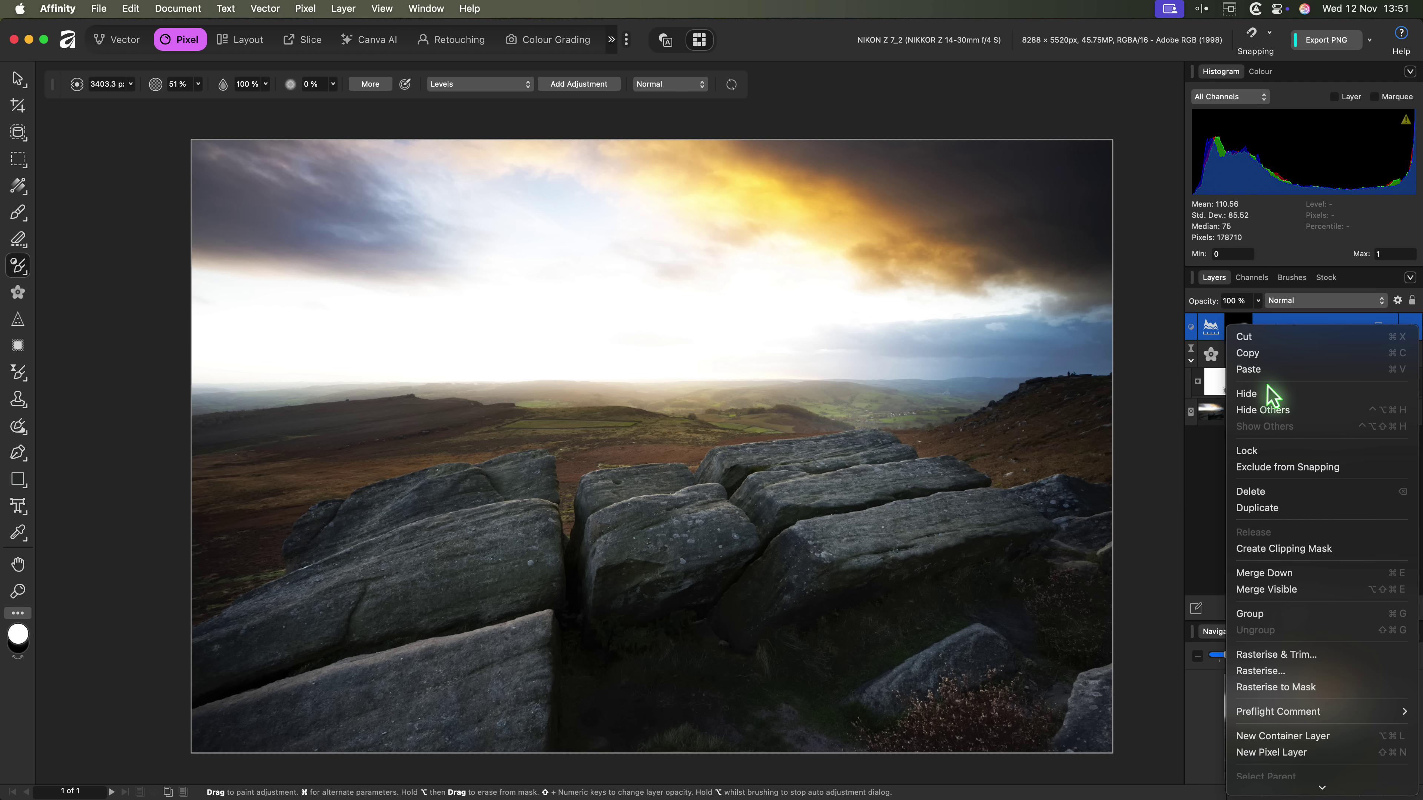
scroll(1263, 381, "down", 3)
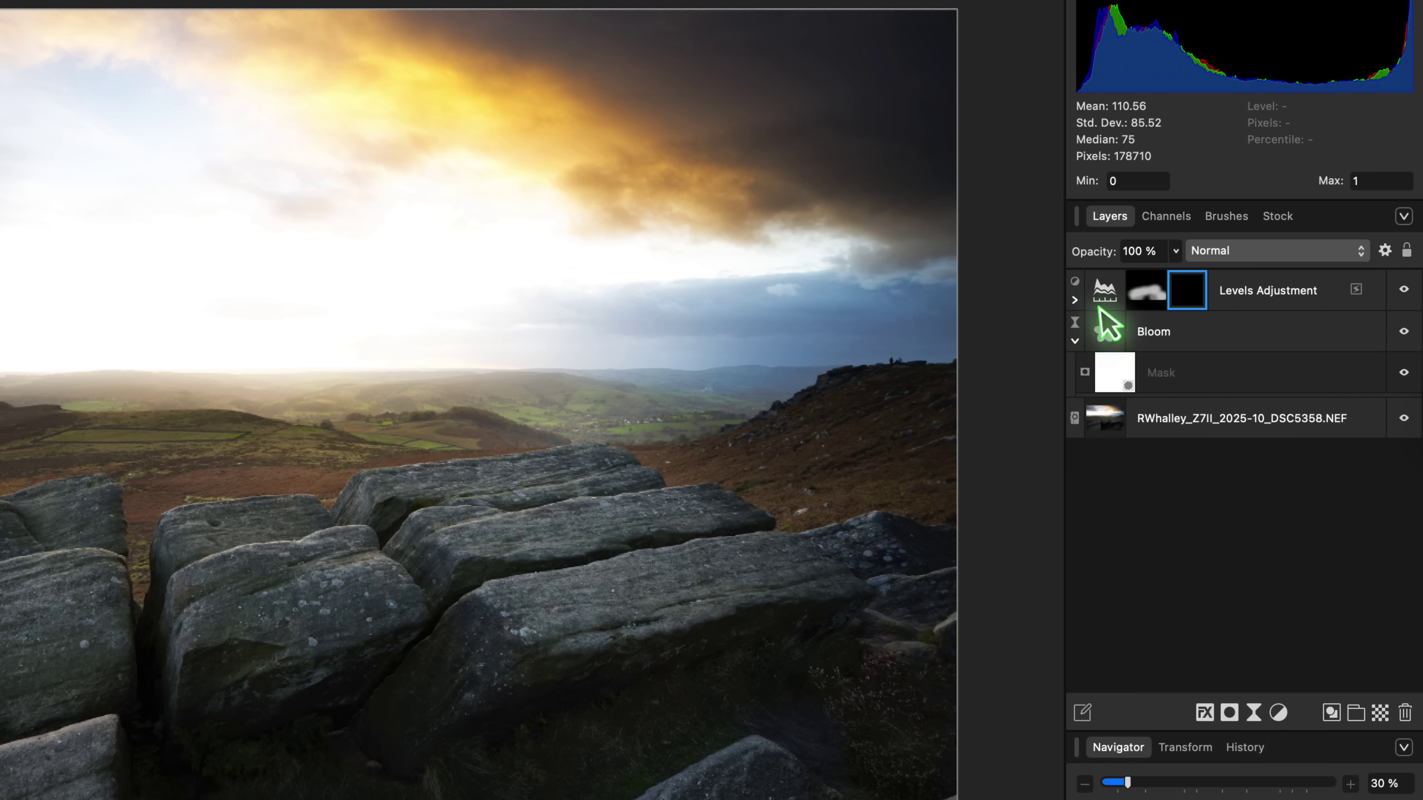
left_click(1075, 299)
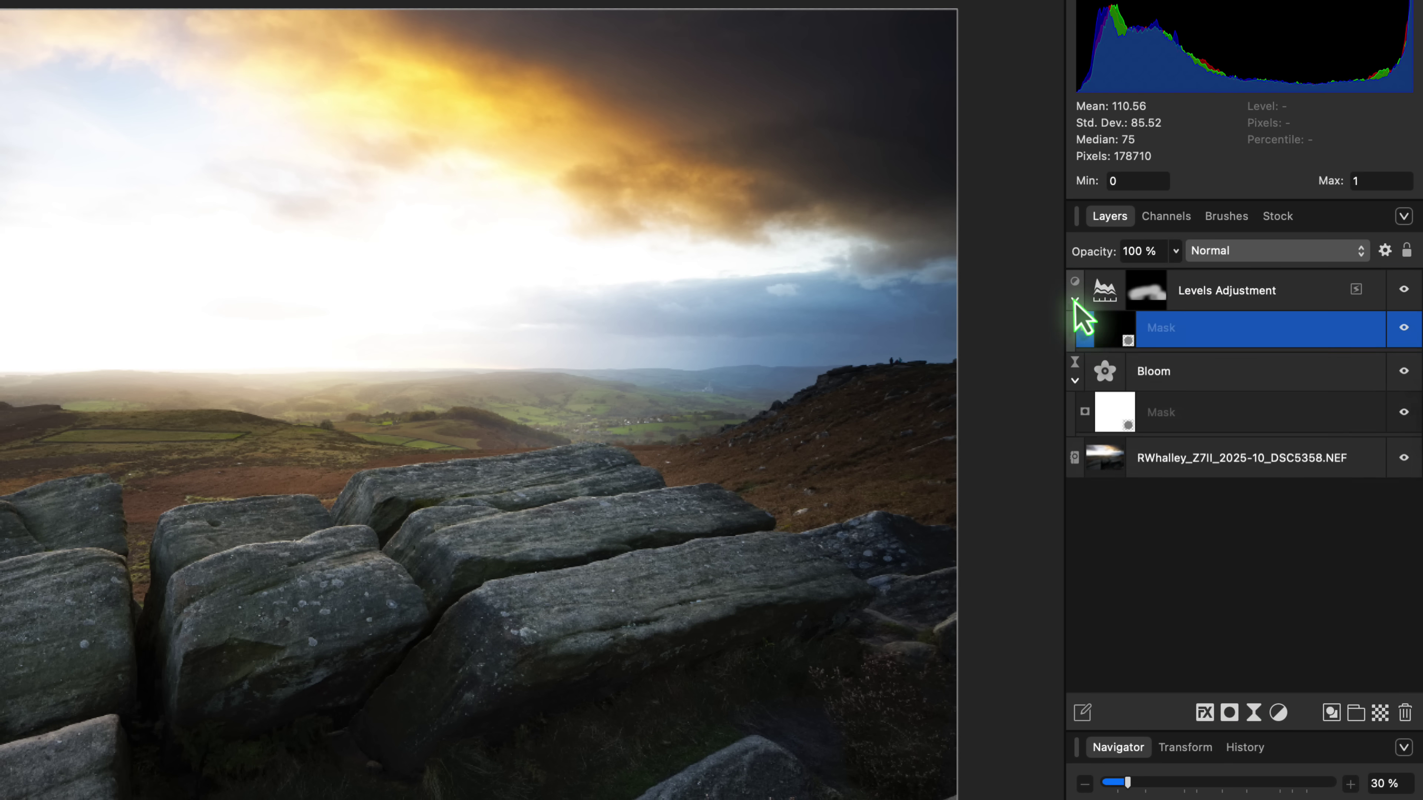
right_click(1116, 328)
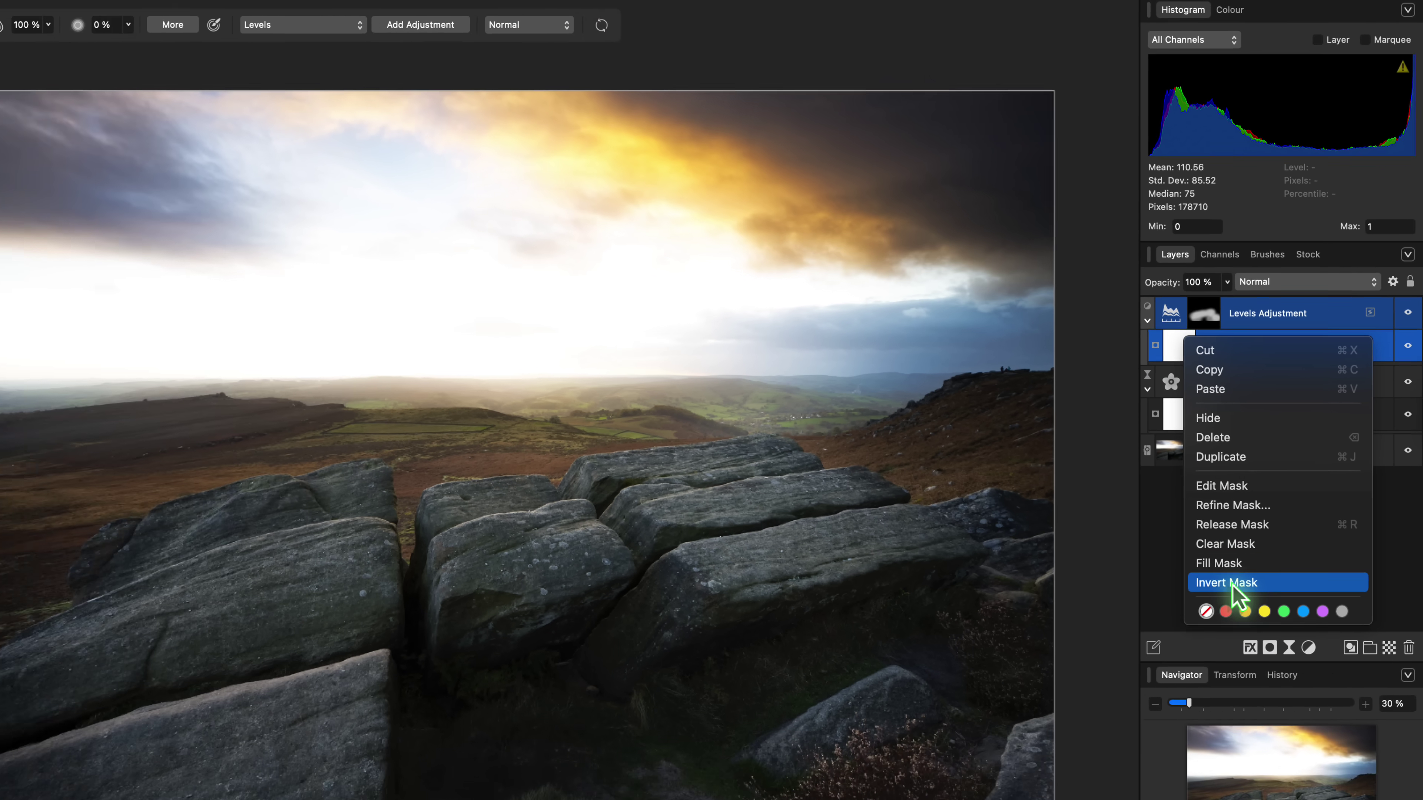
left_click(1174, 630)
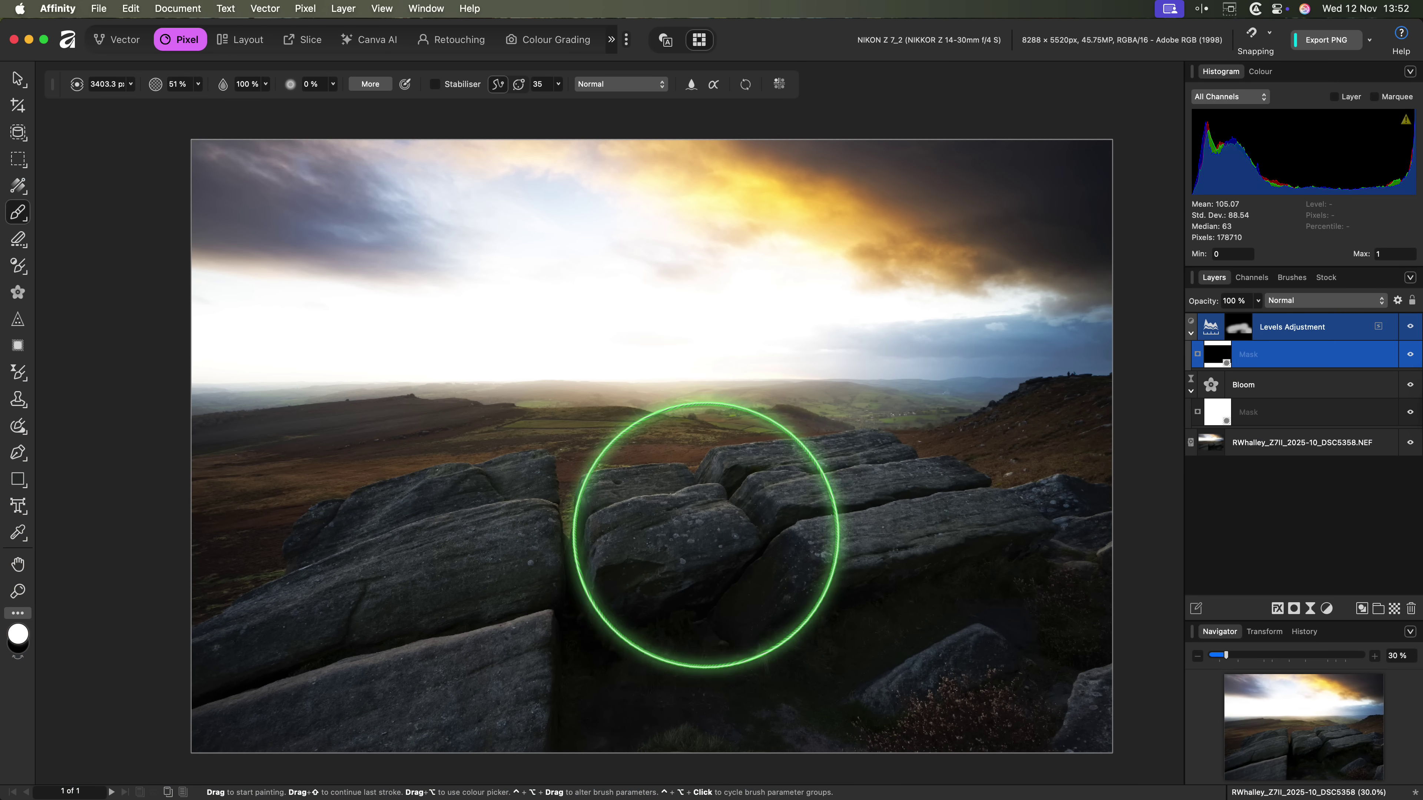
key("b")
right_click(1274, 358)
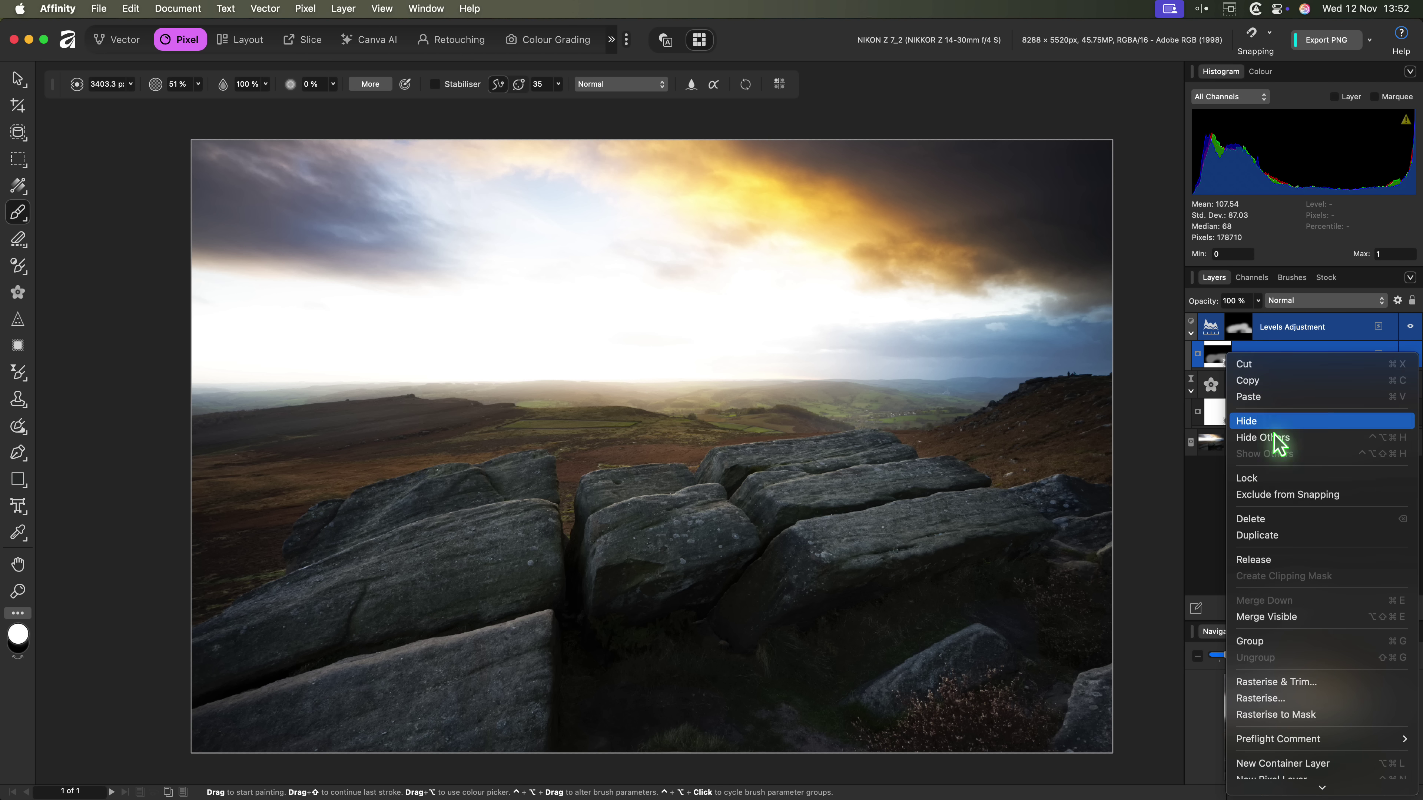
- Duplicate the mask, nest the copy under Levels Adjustment, and delete the stray top-level mask
left_click(1280, 537)
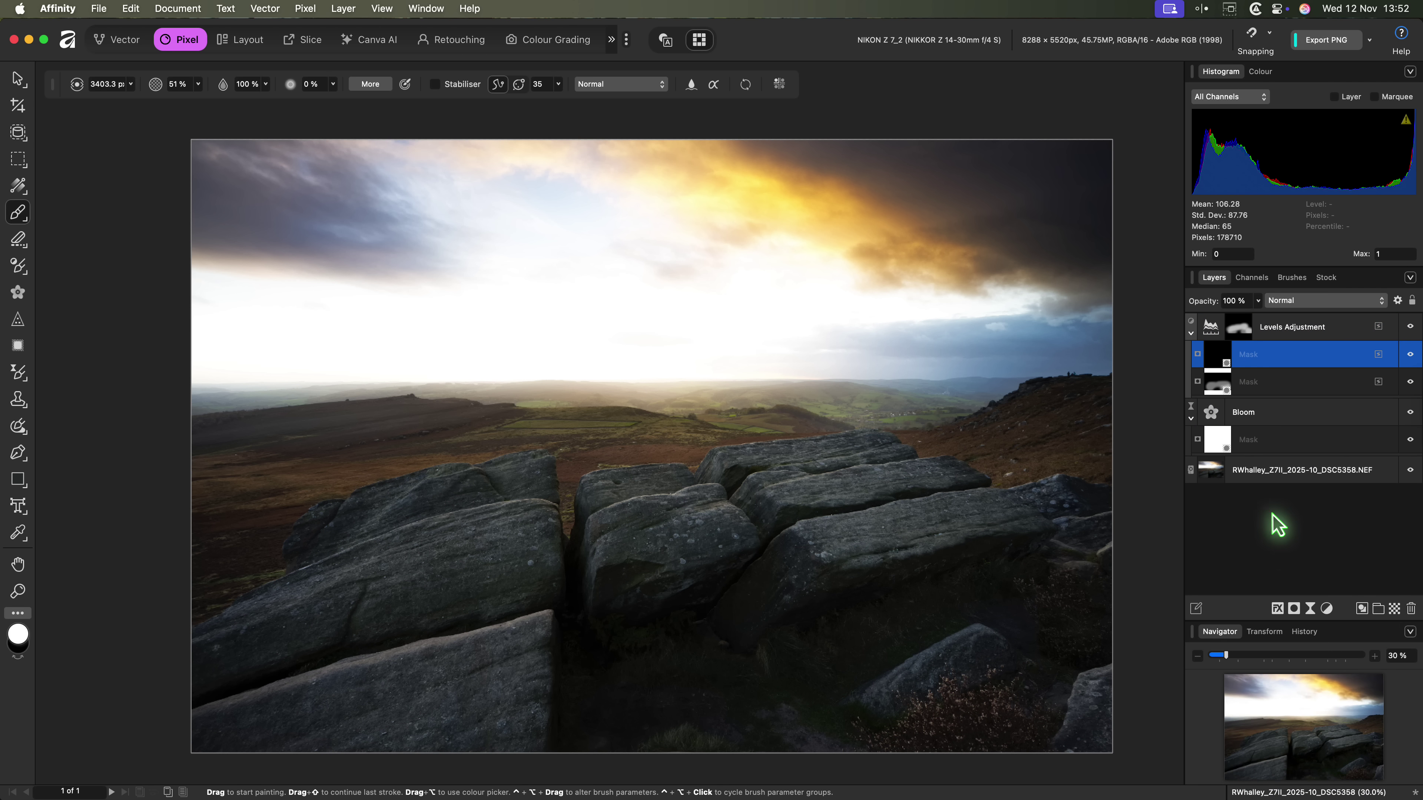
left_click_drag(1219, 356, 1233, 315)
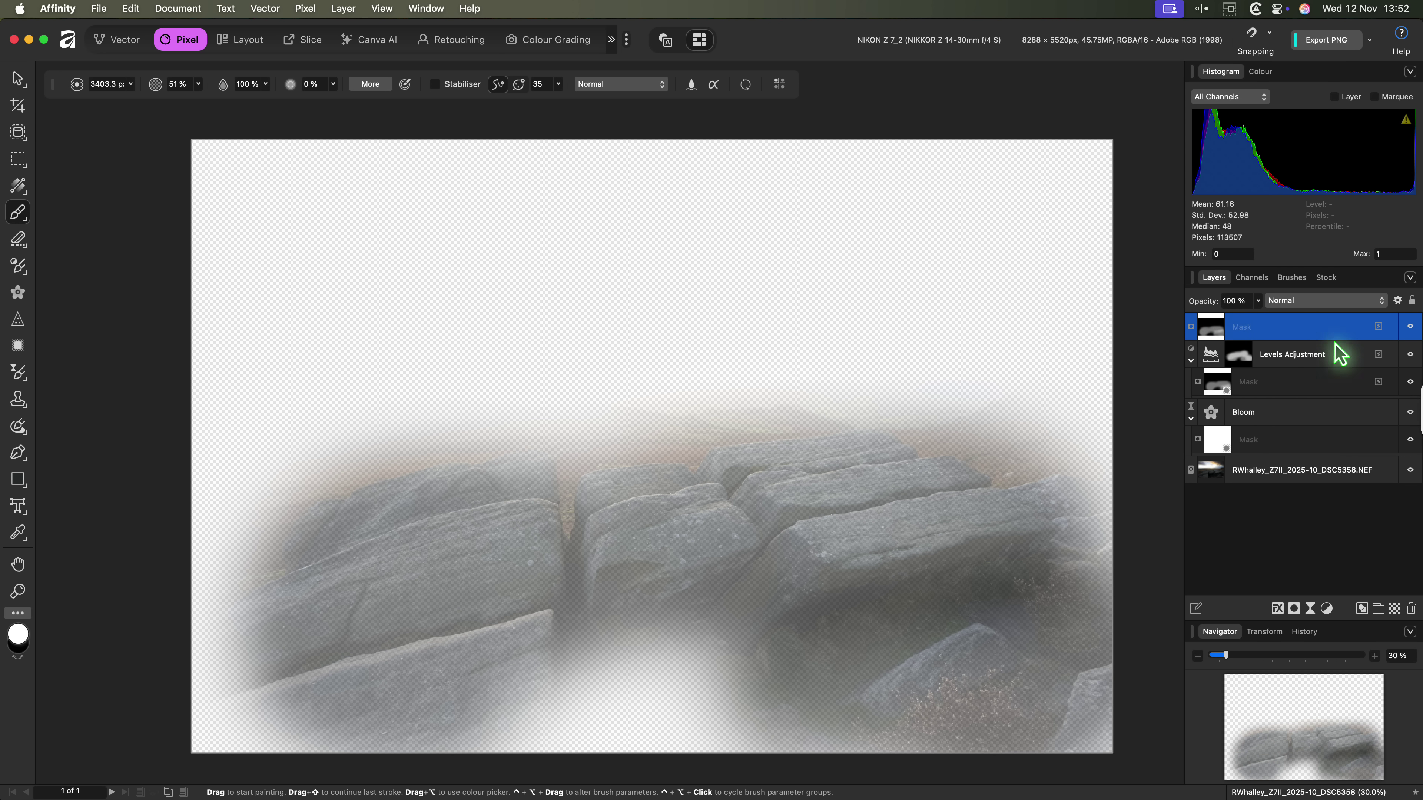
left_click(1411, 608)
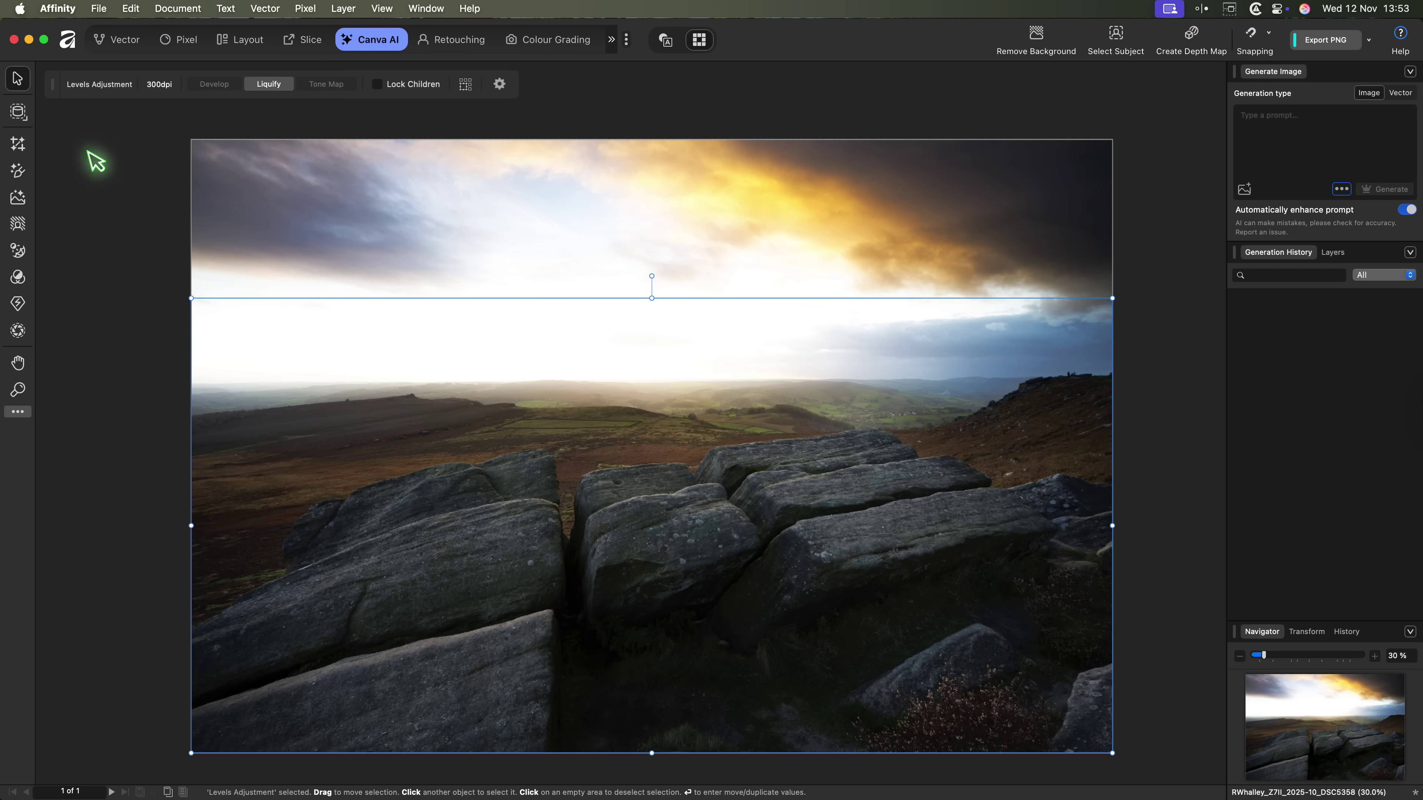
- Try a Canva AI tool, dismiss the Upgrade prompt, and return to the Pixel persona
left_click(22, 195)
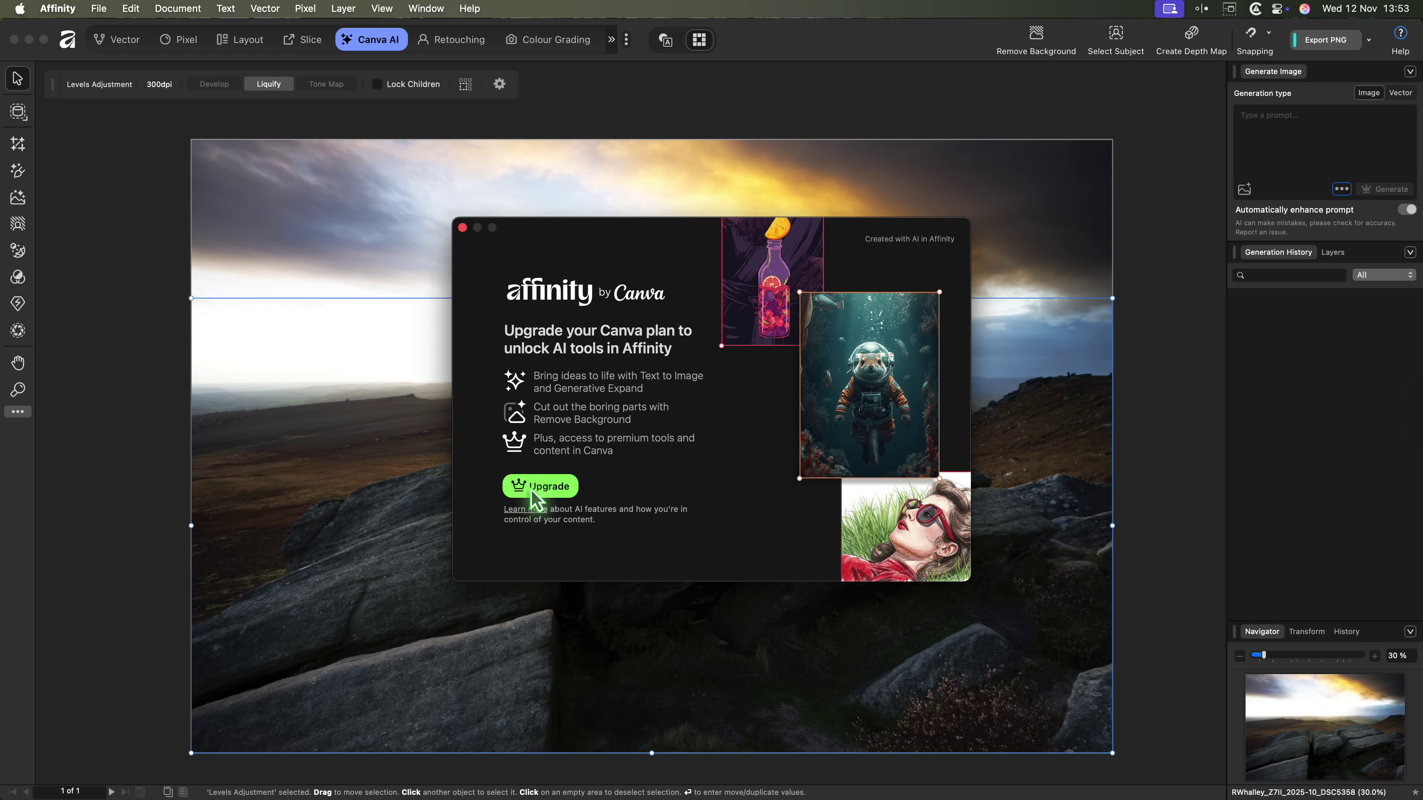
left_click(532, 492)
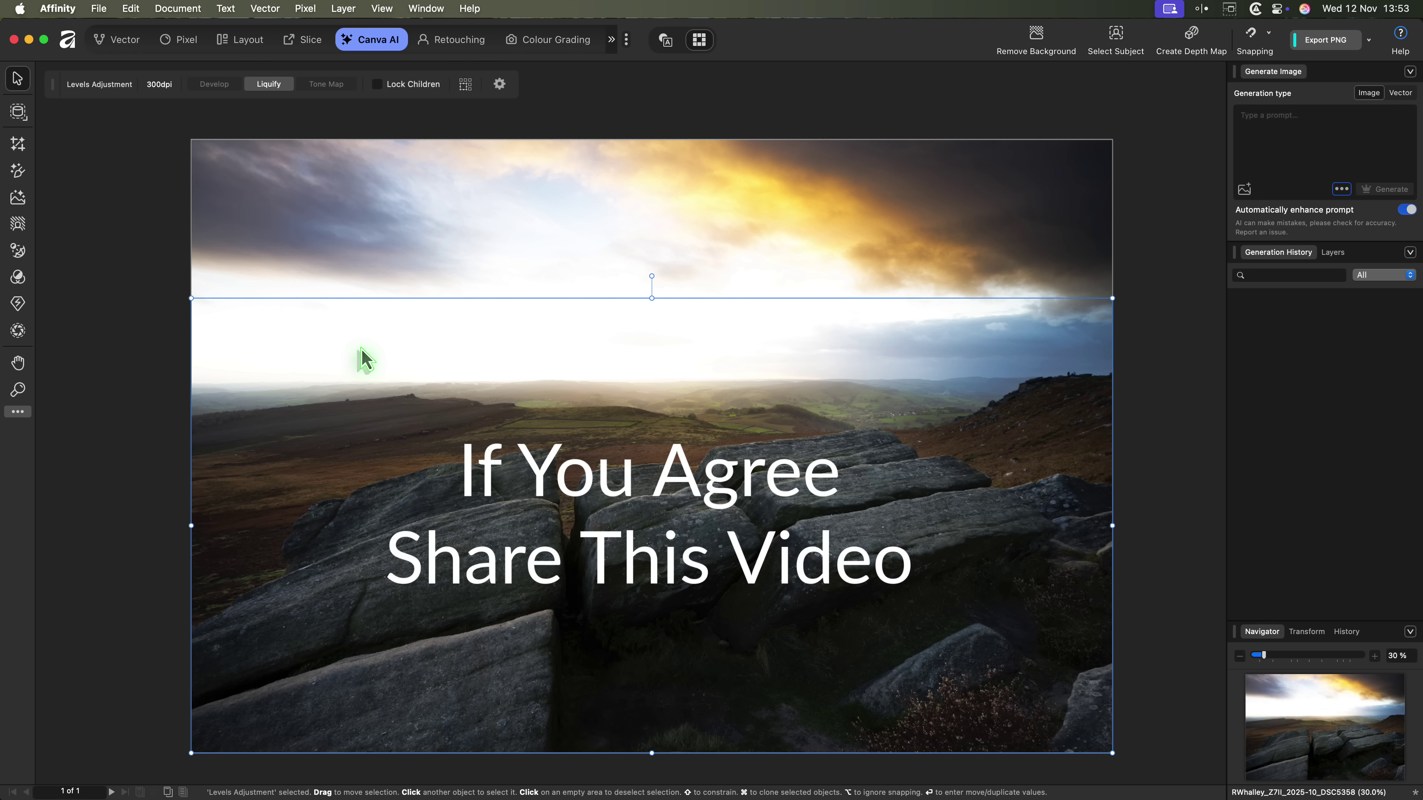
left_click(189, 45)
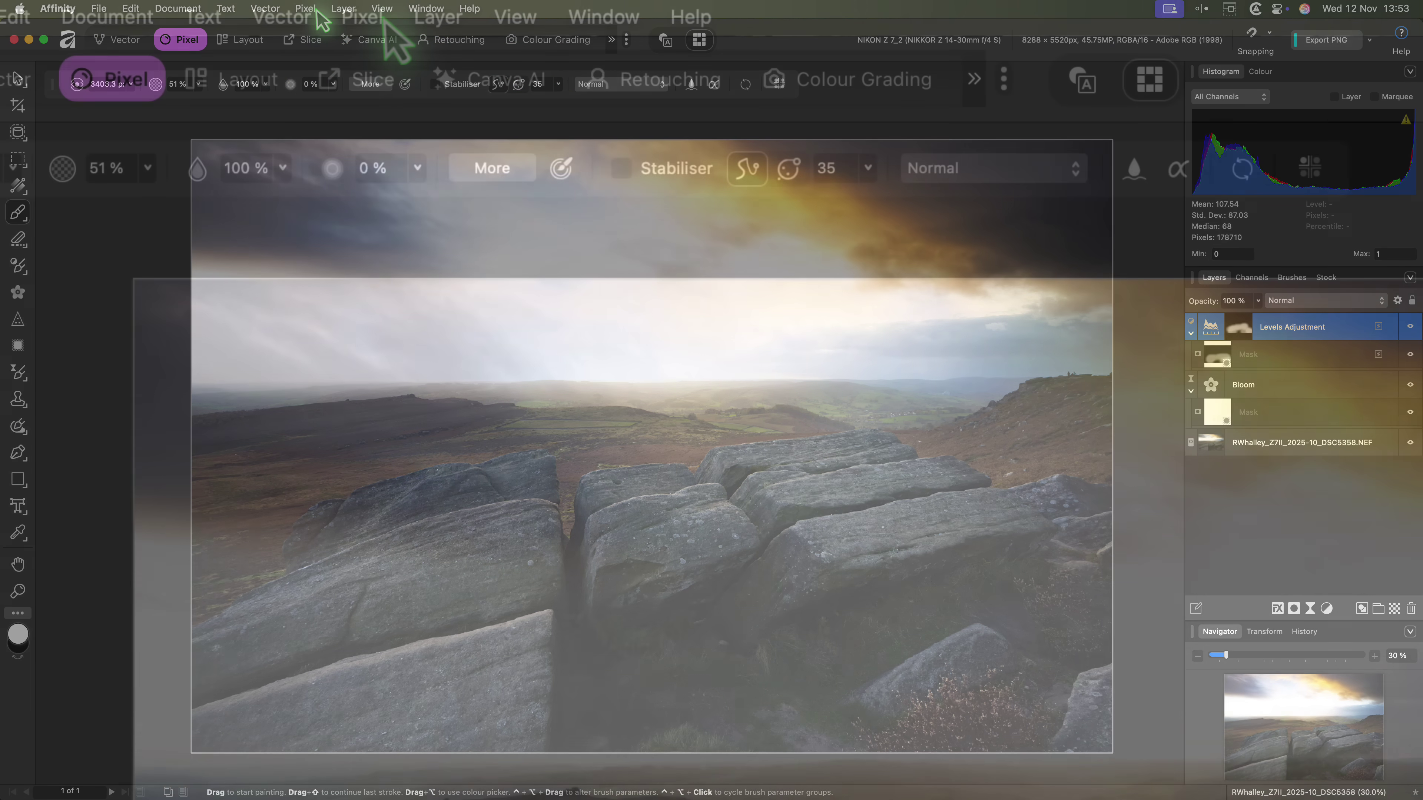
left_click(305, 8)
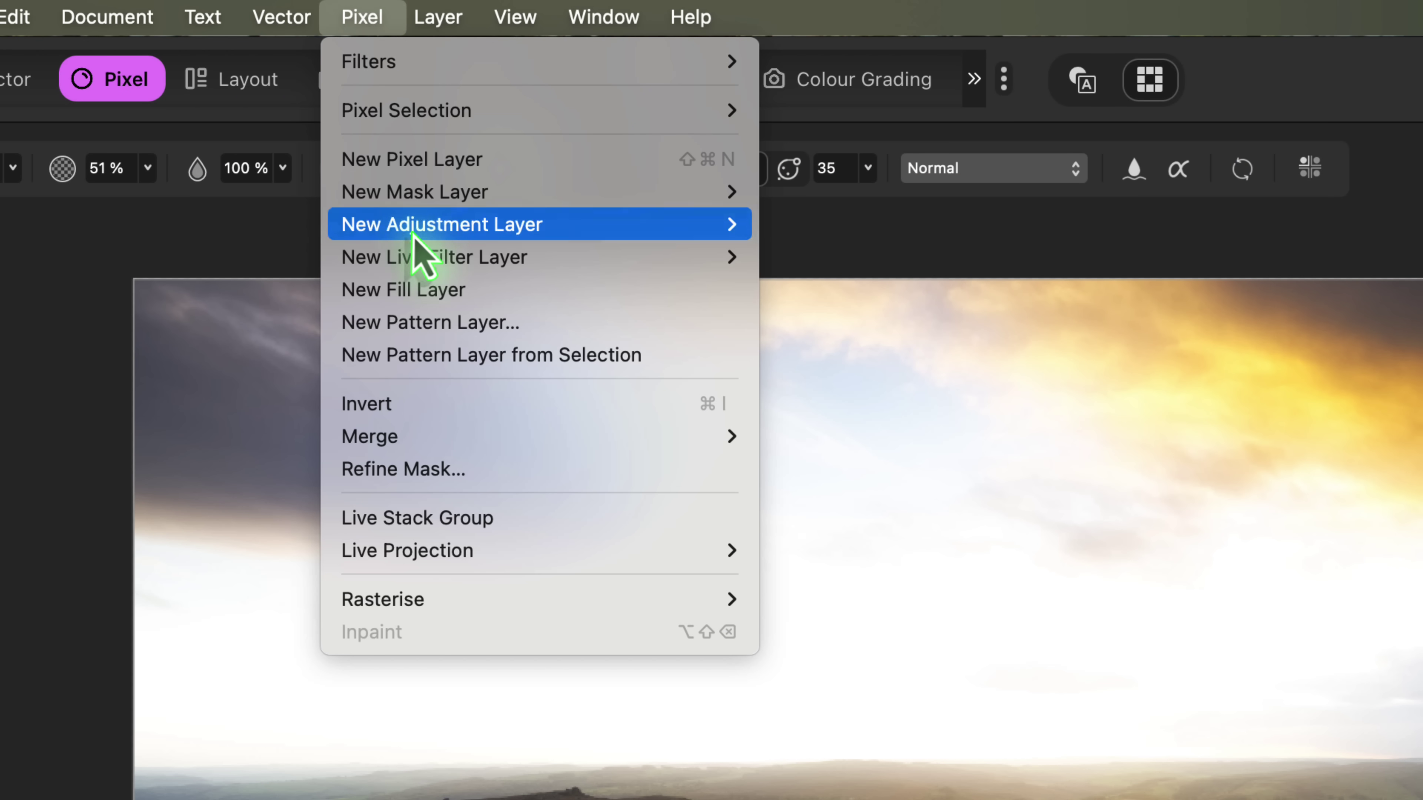
mouse_move(441, 252)
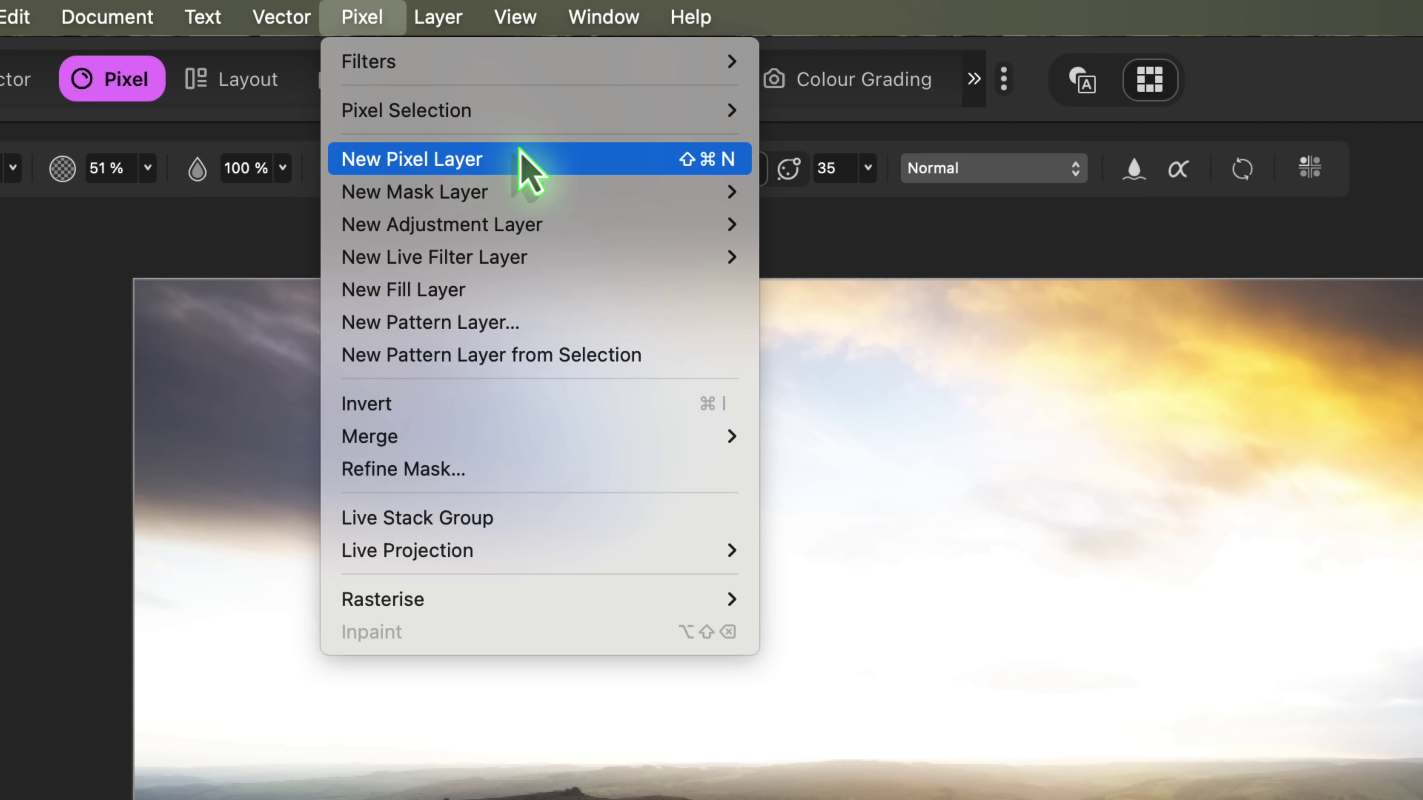
mouse_move(444, 10)
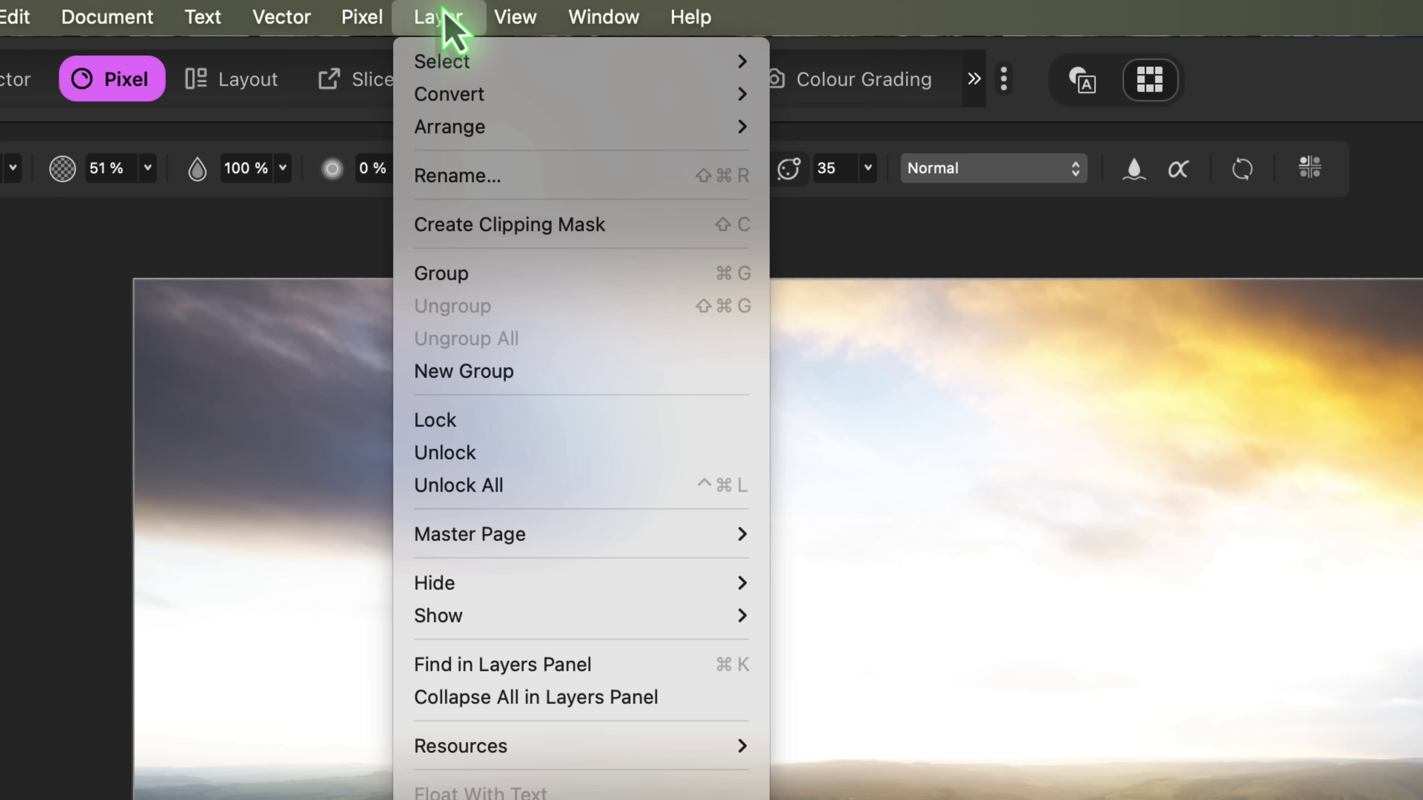
mouse_move(361, 17)
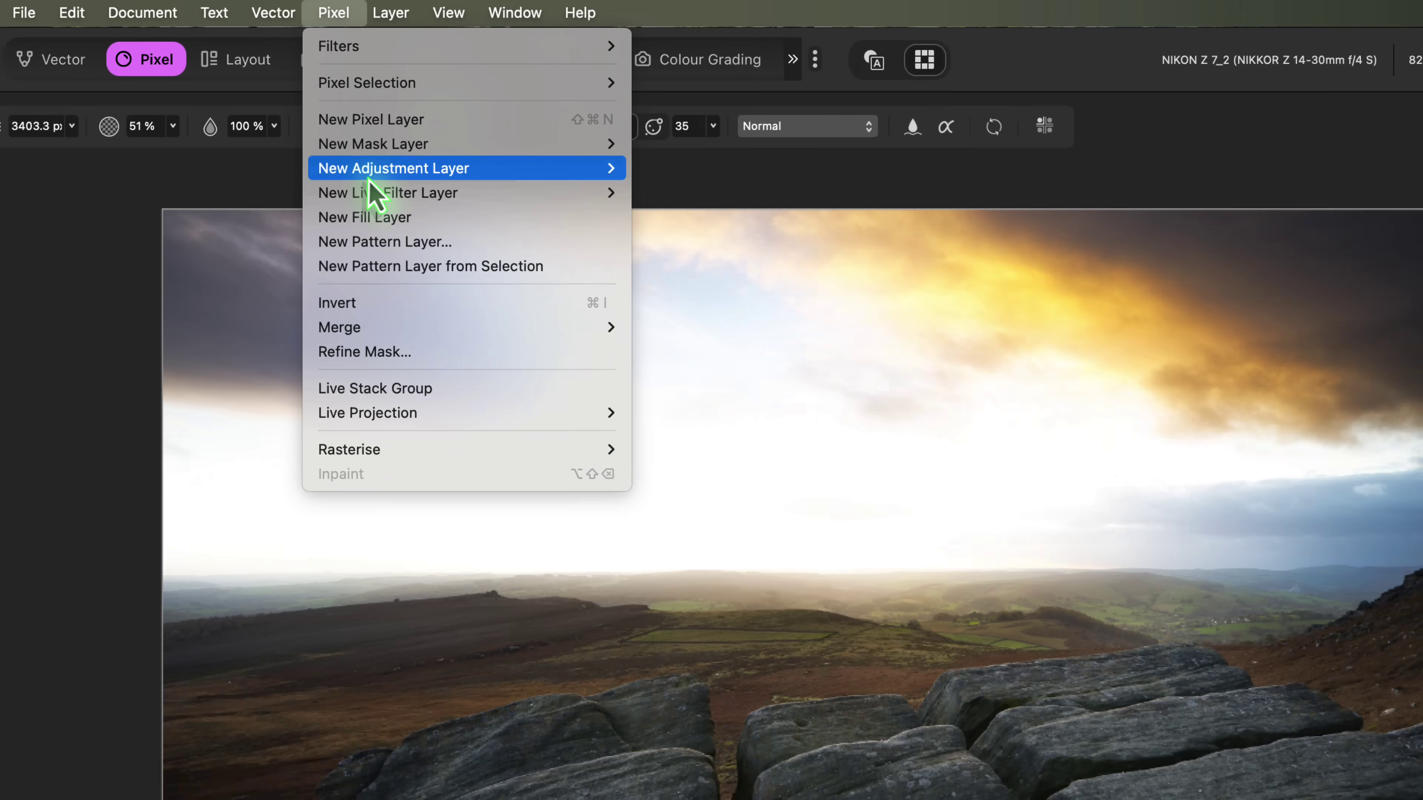
mouse_move(414, 259)
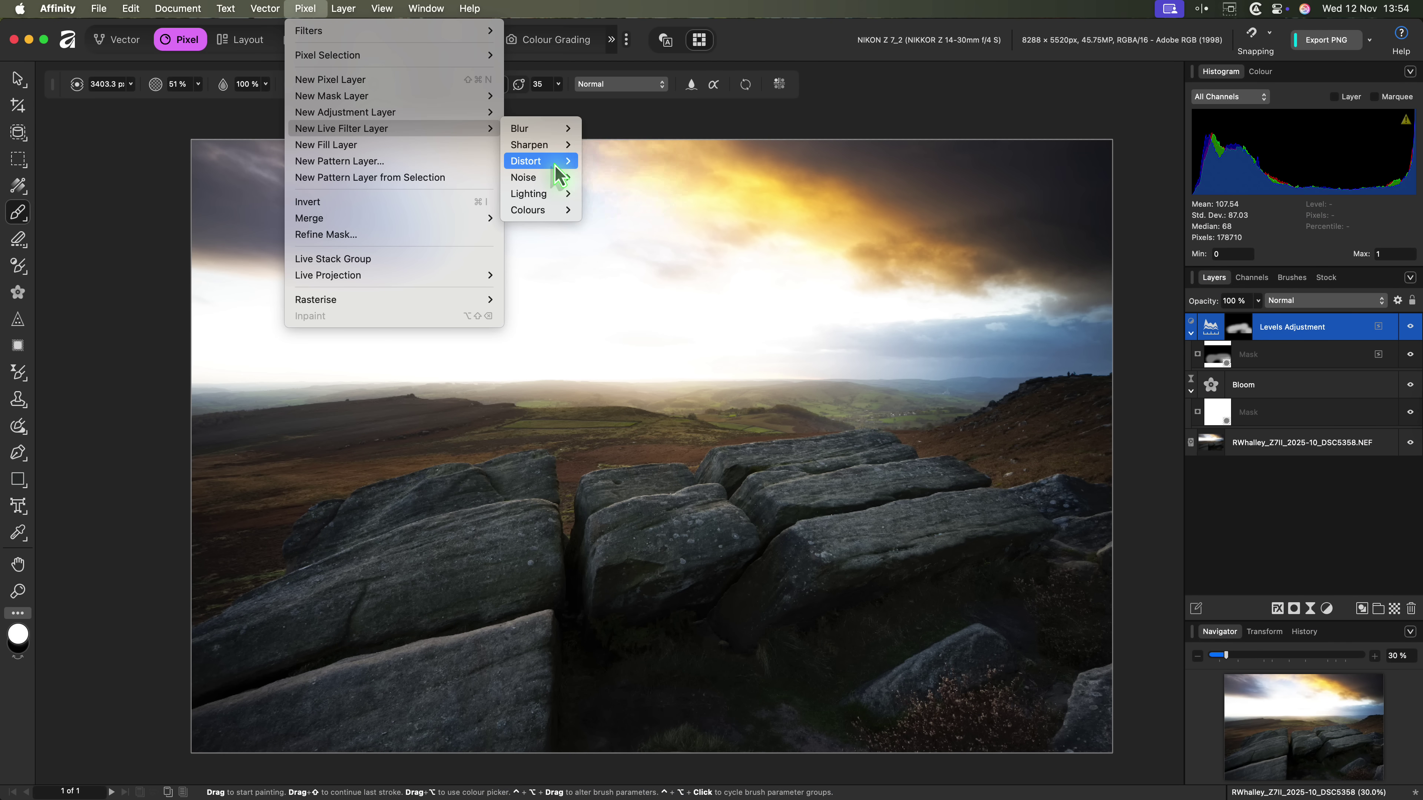
mouse_move(557, 213)
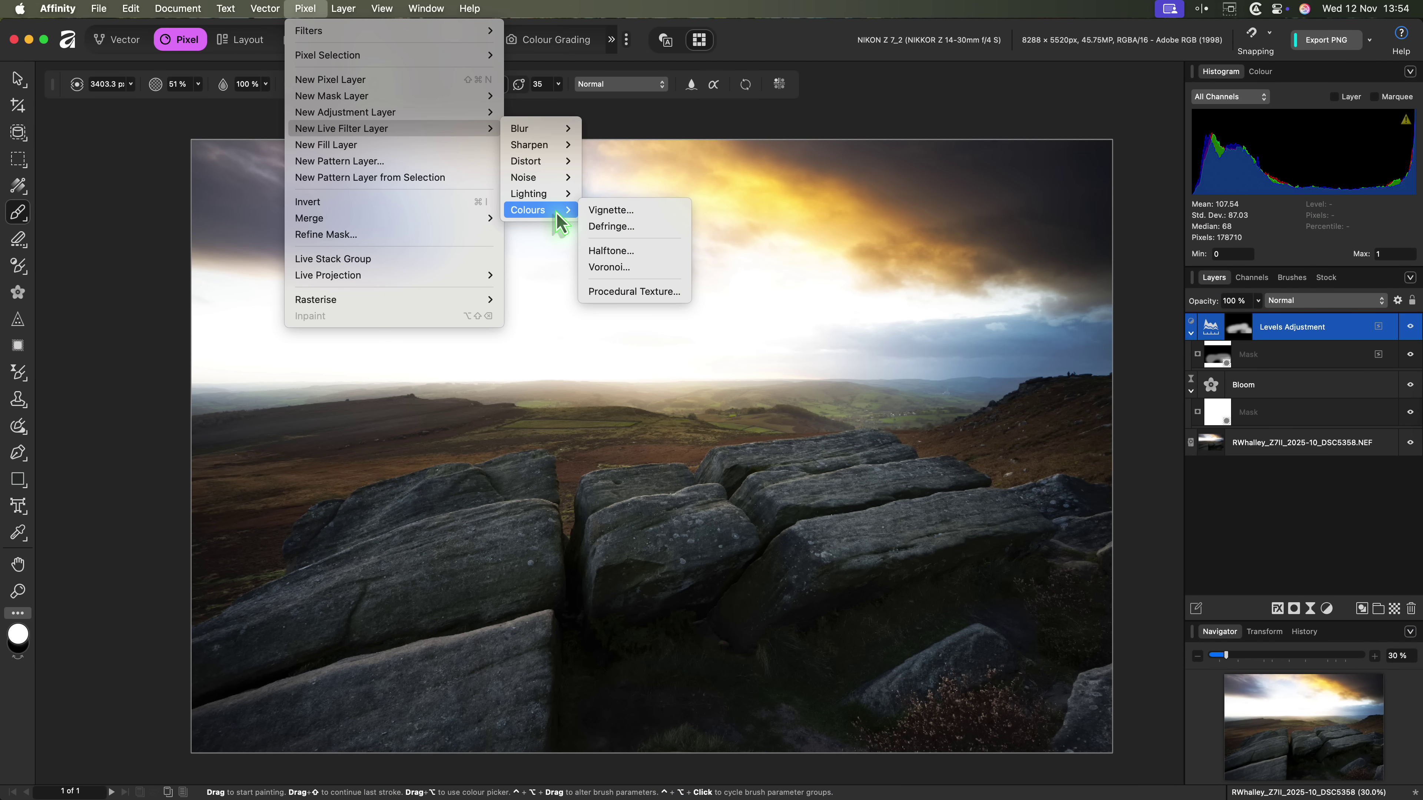
mouse_move(476, 114)
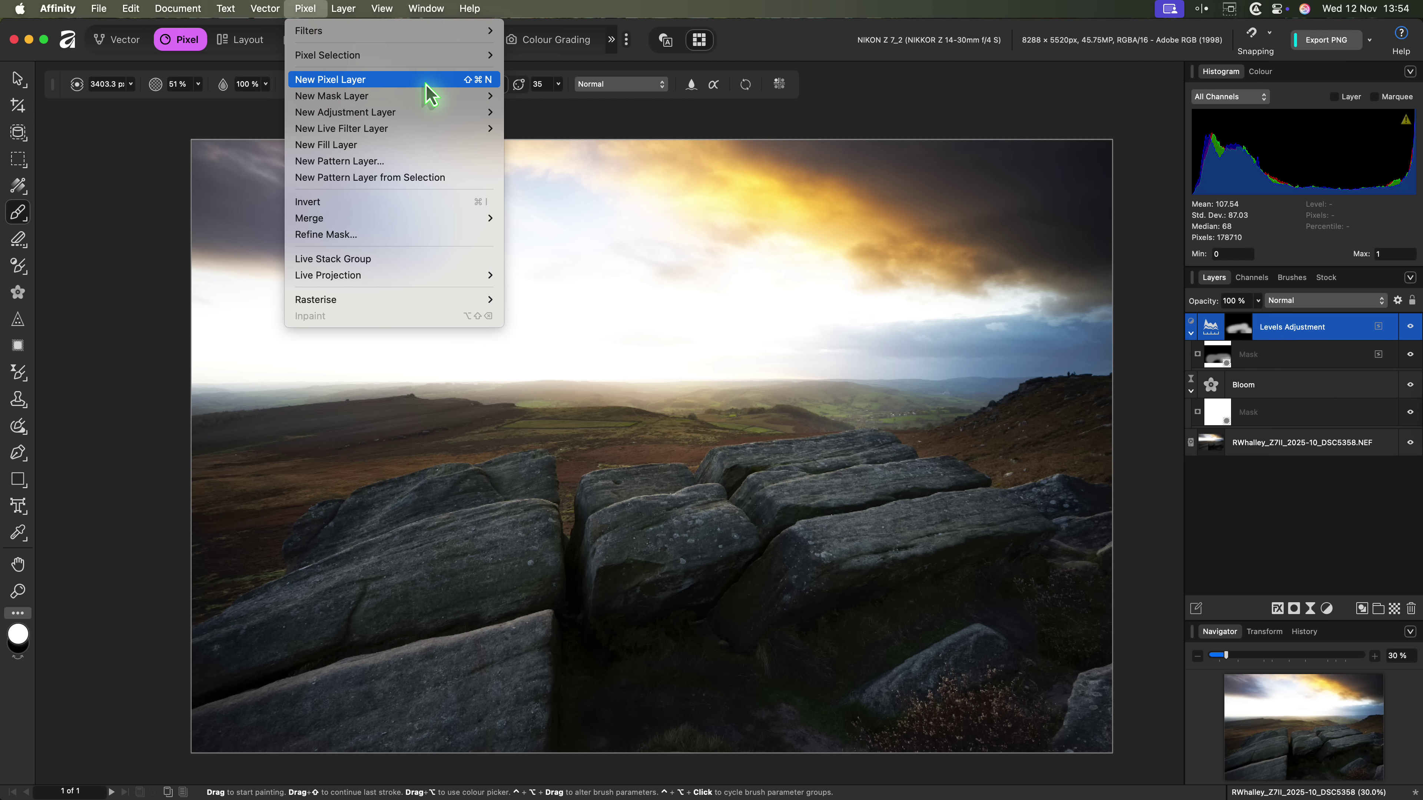
mouse_move(353, 9)
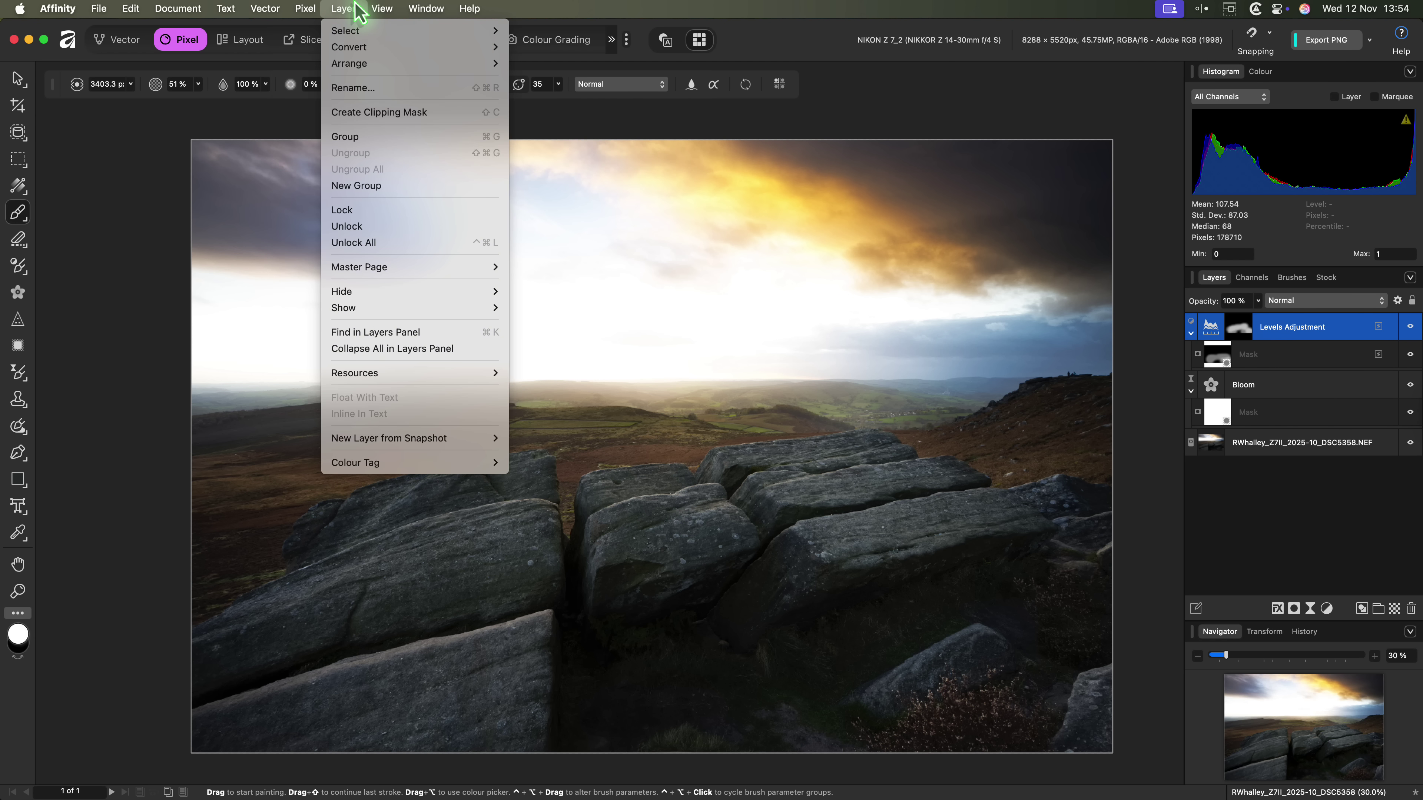
left_click(165, 150)
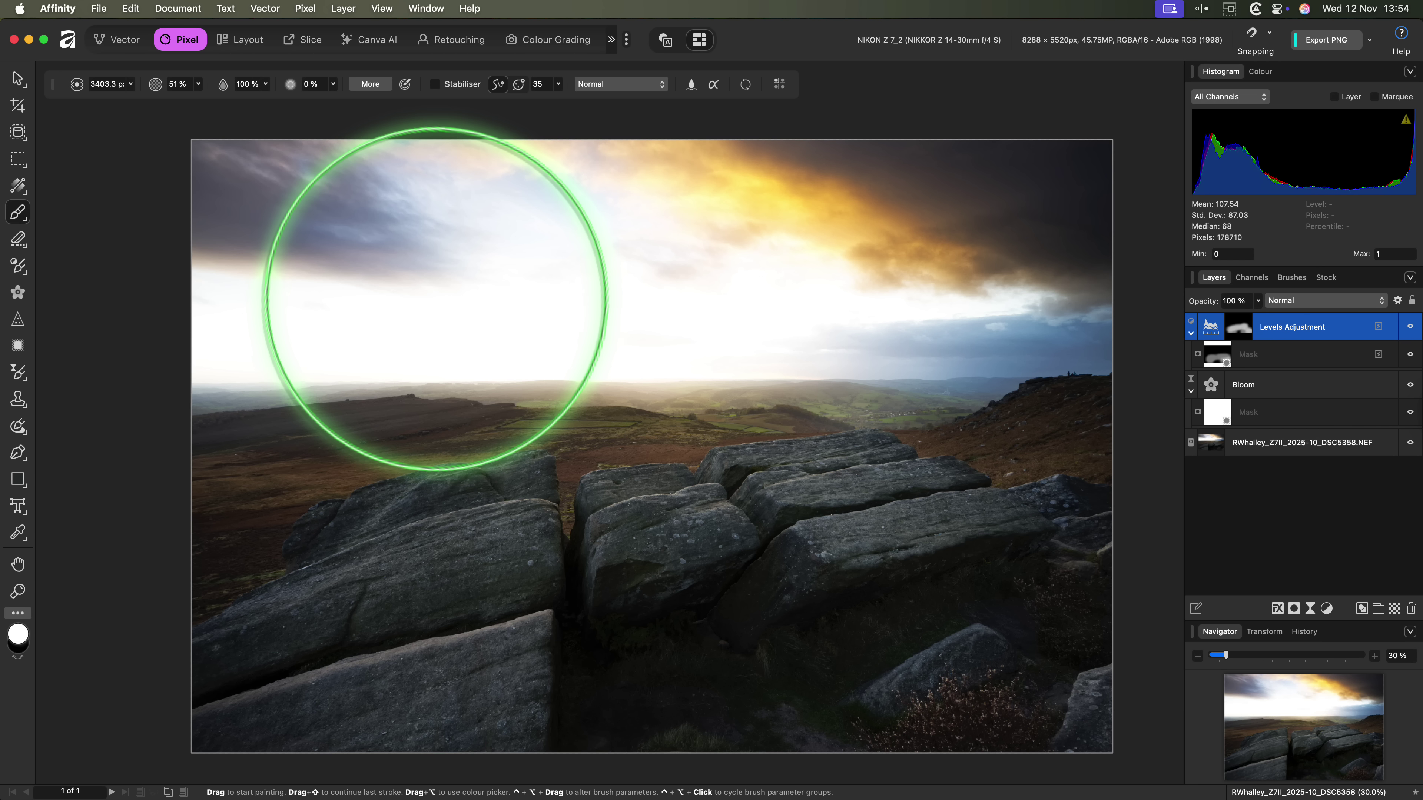